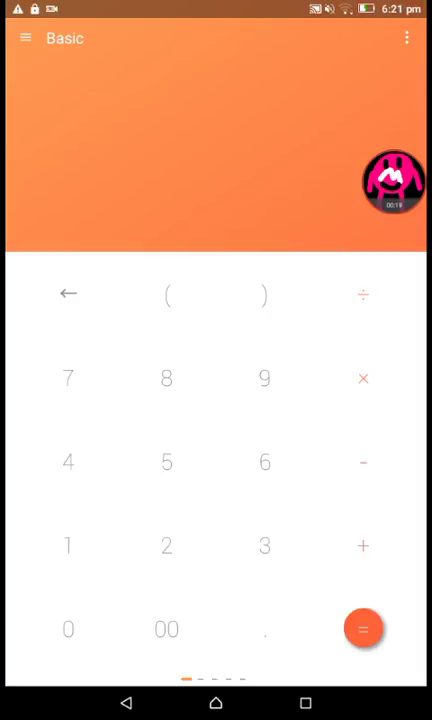
# Key in the digit 9 as the first entry on the empty display
pyautogui.click(264, 377)
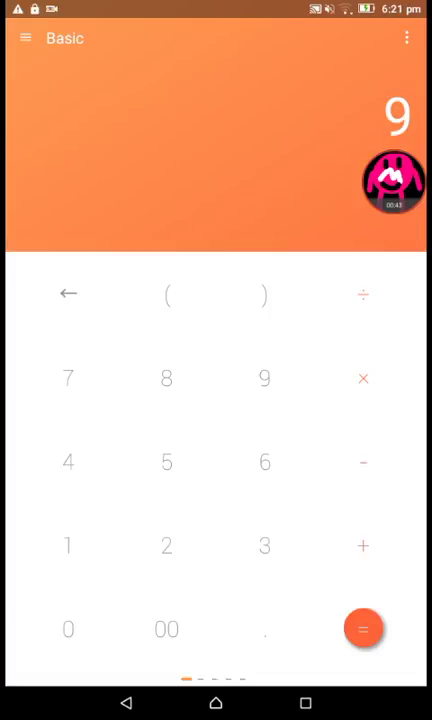
# Clear the display, compute 1 + 2 = 3, then clear and enter 9
pyautogui.click(68, 293)
pyautogui.click(68, 545)
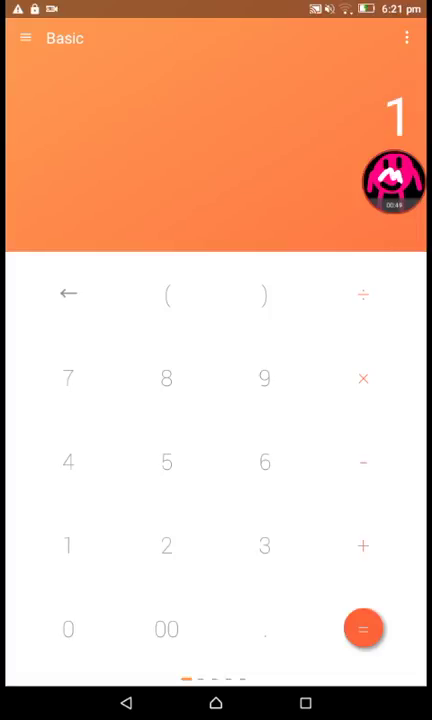
pyautogui.click(363, 545)
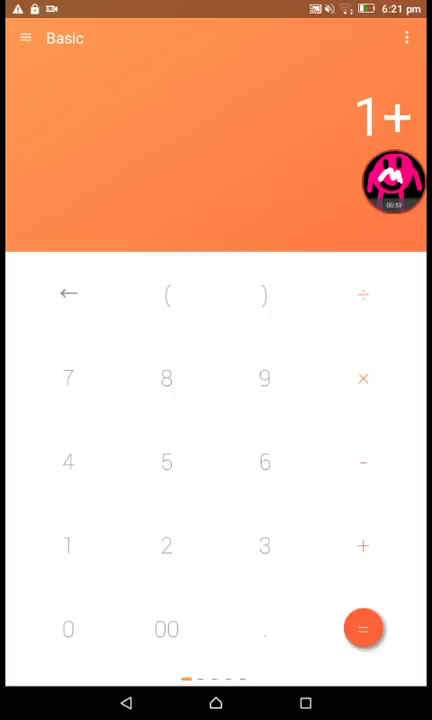
pyautogui.click(166, 545)
pyautogui.click(363, 628)
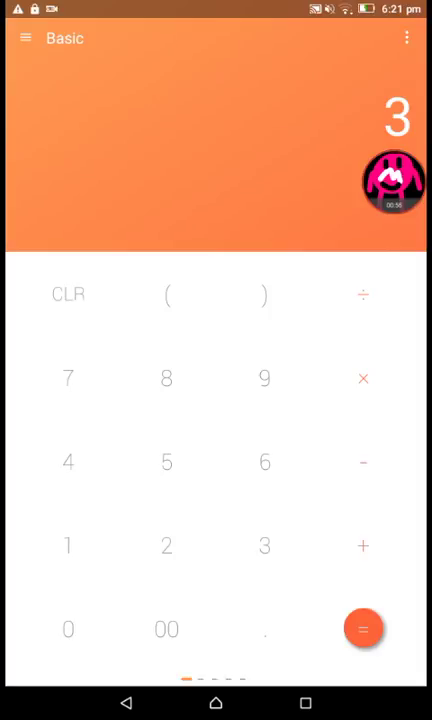
pyautogui.click(68, 294)
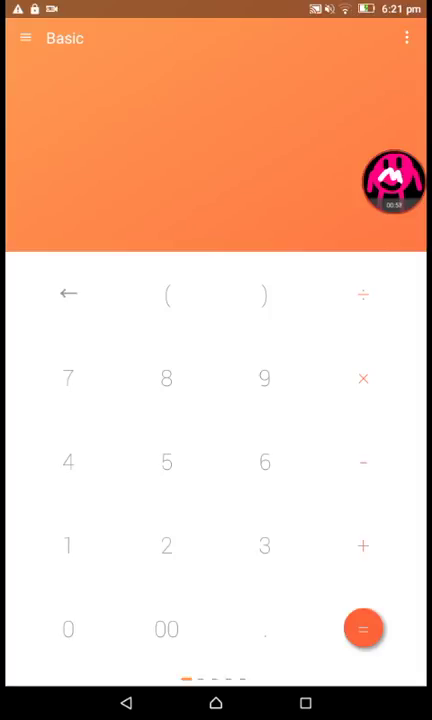
pyautogui.click(264, 378)
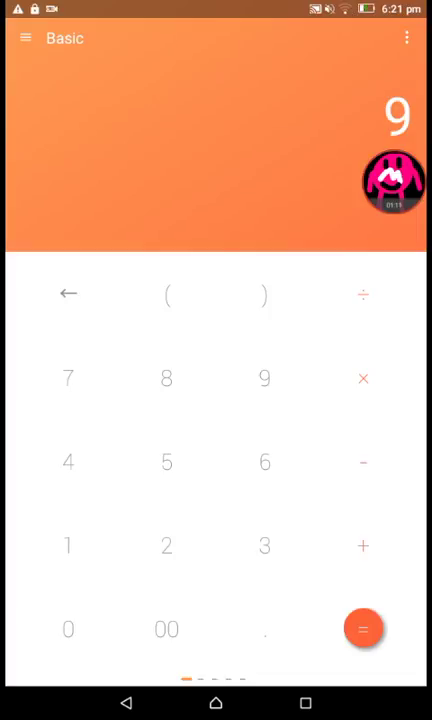
# Append a run of parentheses after 9 and evaluate, producing Error
pyautogui.click(167, 294)
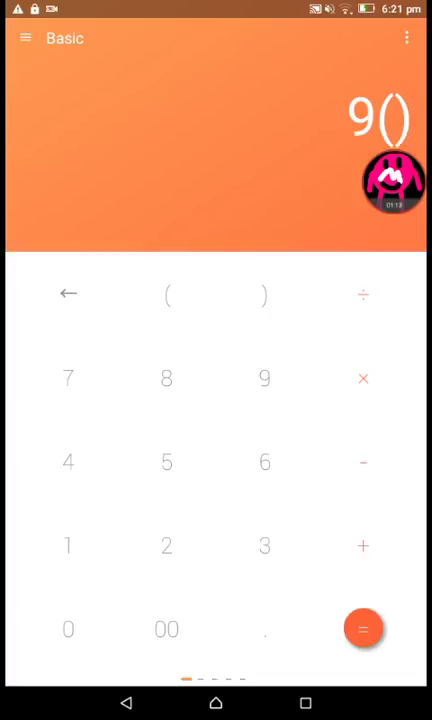
pyautogui.click(167, 294)
pyautogui.click(167, 294)
pyautogui.click(167, 294)
pyautogui.click(167, 294)
pyautogui.click(167, 294)
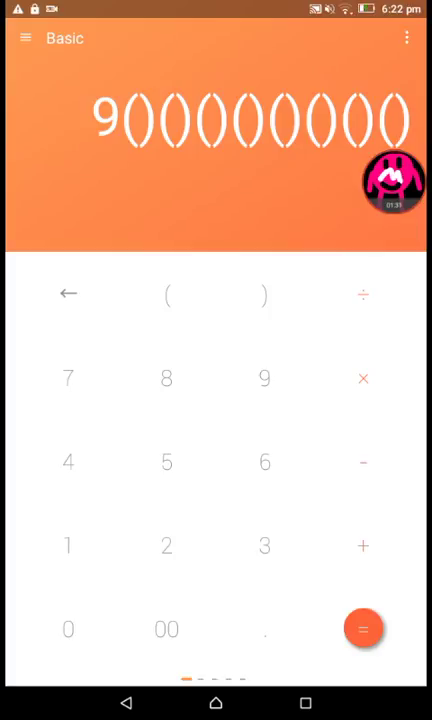
pyautogui.click(363, 628)
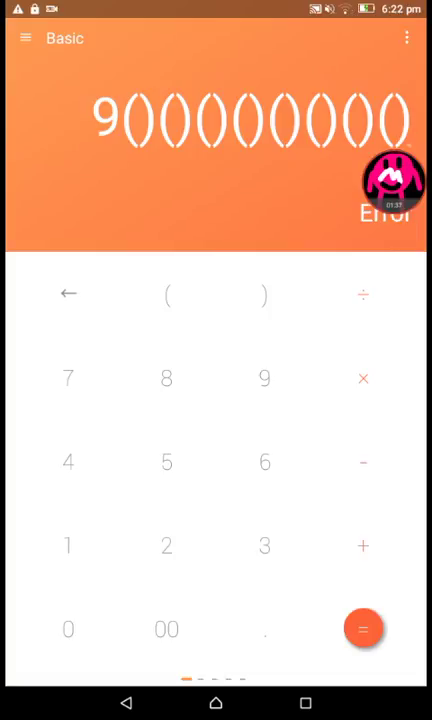
# Erase the expression until the display is empty, then enter 6
pyautogui.click(68, 293)
pyautogui.click(68, 293)
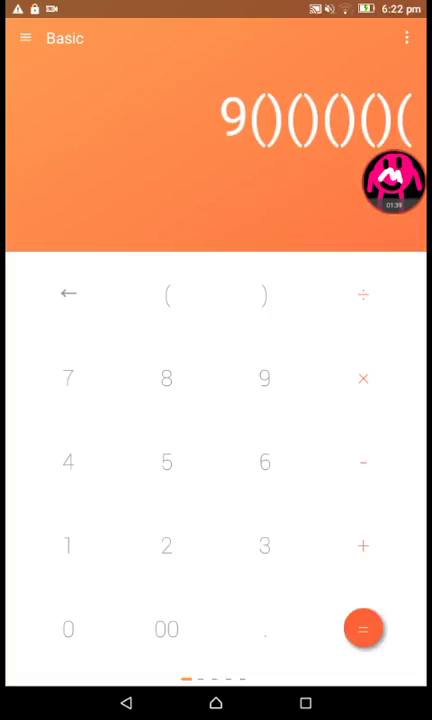
pyautogui.click(68, 293)
pyautogui.click(68, 293)
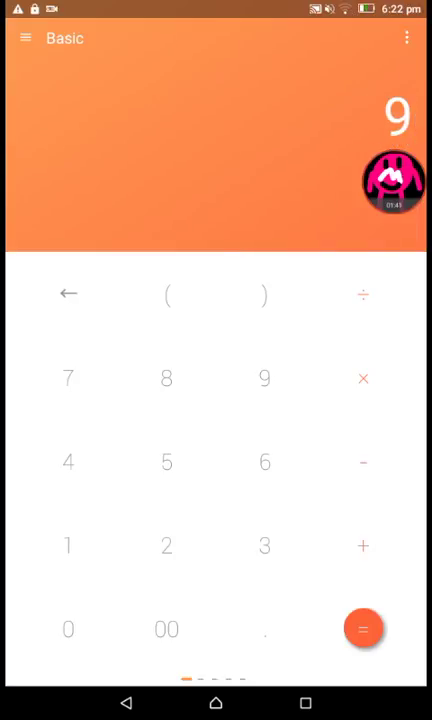
pyautogui.click(68, 293)
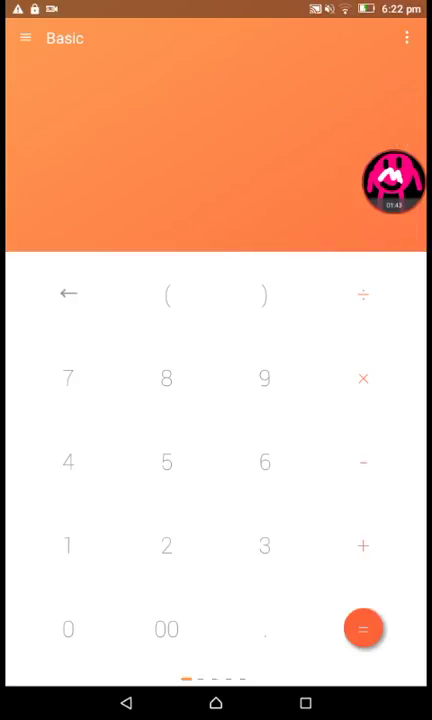
pyautogui.click(264, 461)
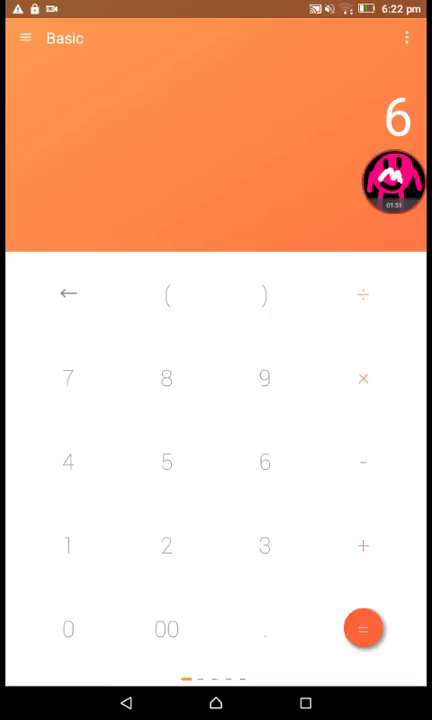
# Enter 6 − 9, then delete back to 6
pyautogui.click(363, 461)
pyautogui.click(264, 378)
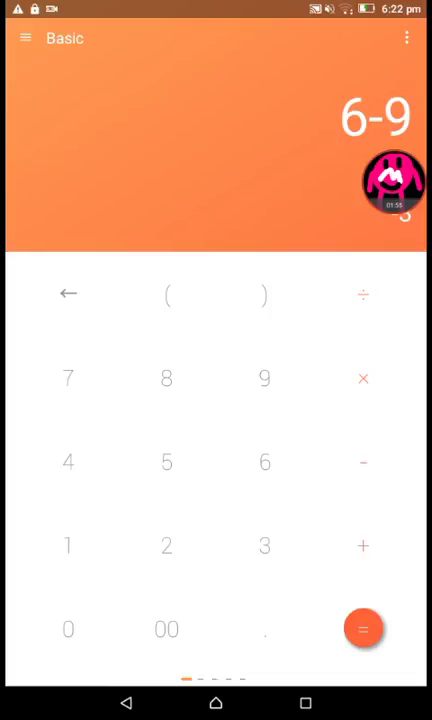
pyautogui.click(68, 293)
pyautogui.click(68, 293)
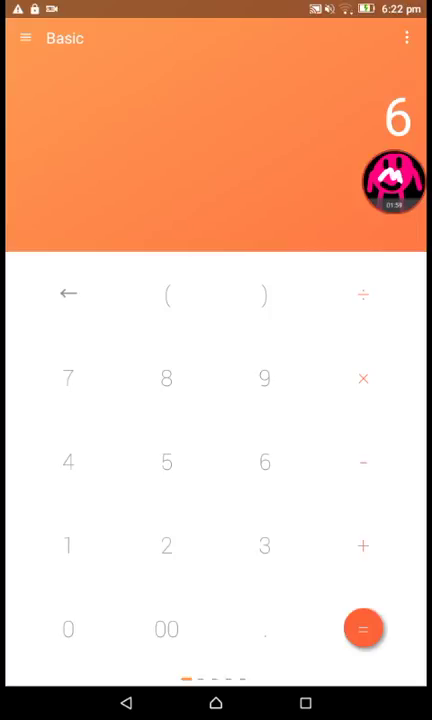
# Compute 6 × 3 = 18, then clear and enter 9
pyautogui.click(363, 378)
pyautogui.click(264, 545)
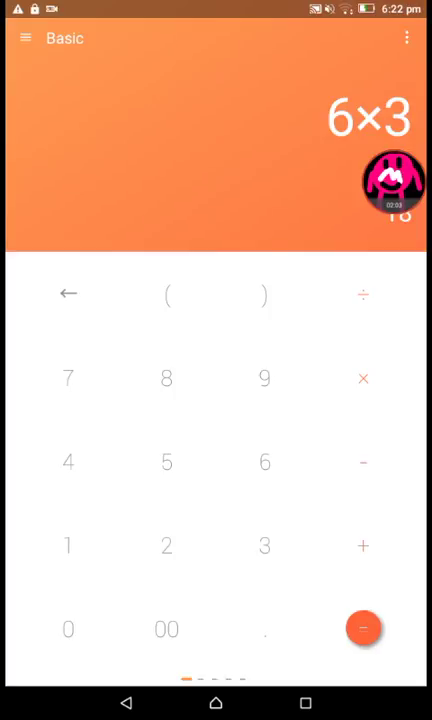
pyautogui.click(363, 628)
pyautogui.click(68, 294)
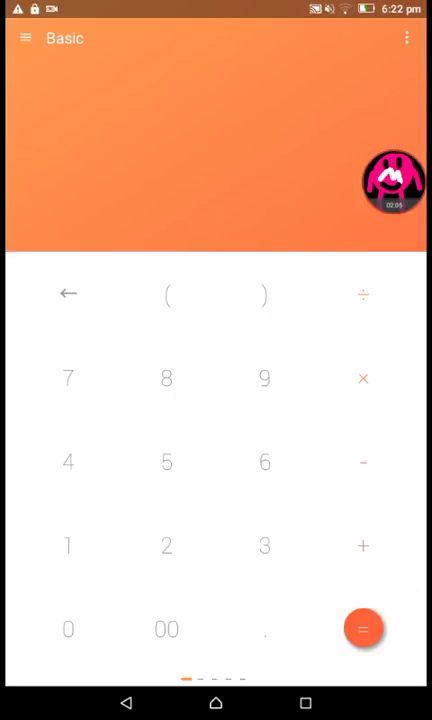
pyautogui.click(264, 378)
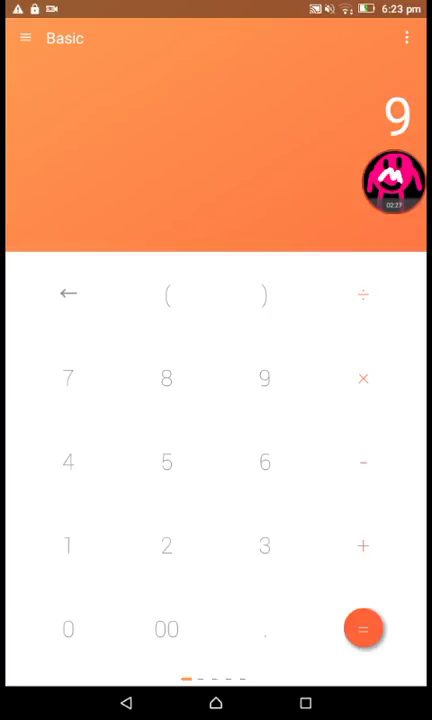
# Append brackets and 5 after 9, then delete back to 9
pyautogui.click(166, 294)
pyautogui.click(166, 461)
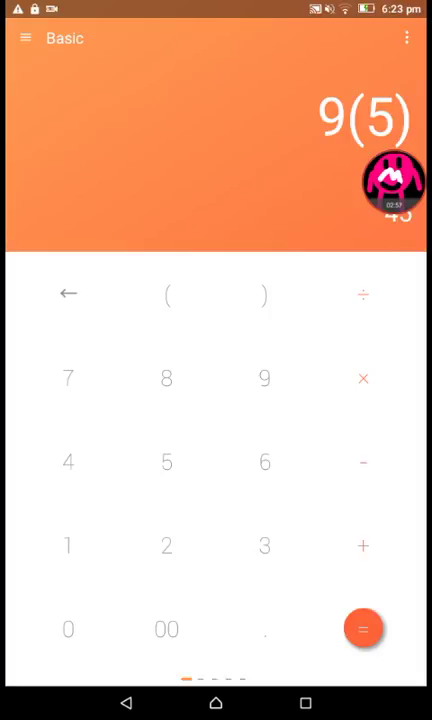
pyautogui.click(167, 294)
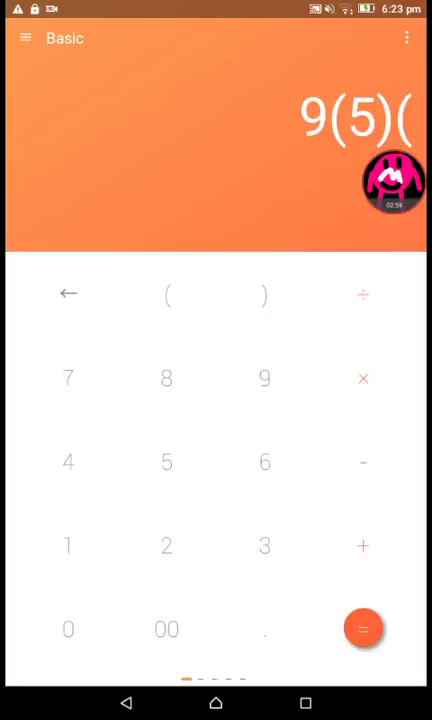
pyautogui.click(68, 293)
pyautogui.click(68, 293)
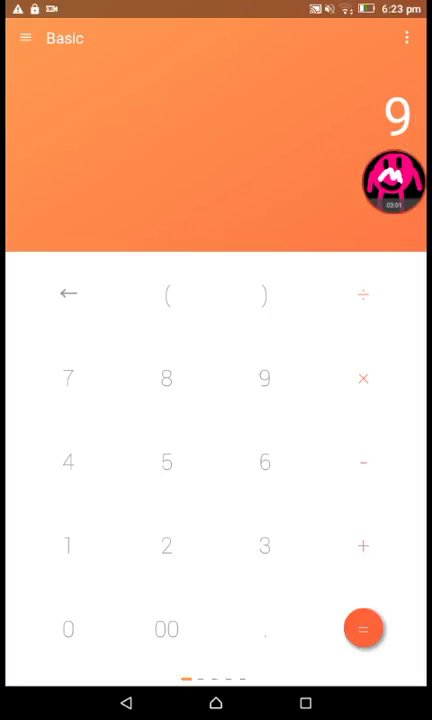
# Multiply the long 997… number by 9 for 8.9760722E48, then clear and enter 9
pyautogui.click(264, 378)
pyautogui.click(68, 378)
pyautogui.write('3413')
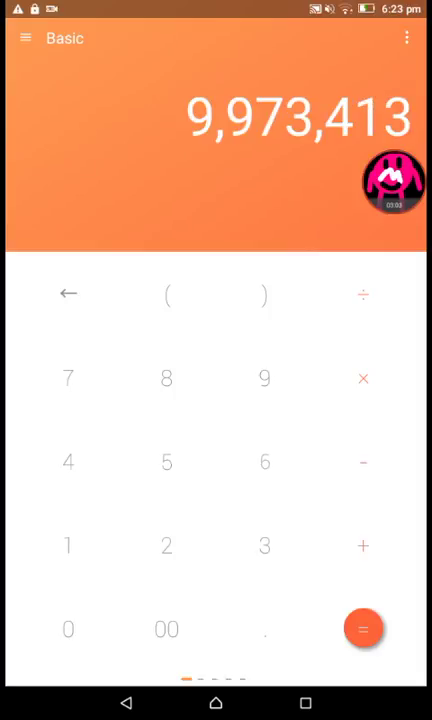
pyautogui.write('65644343562613645343323464313464316166')
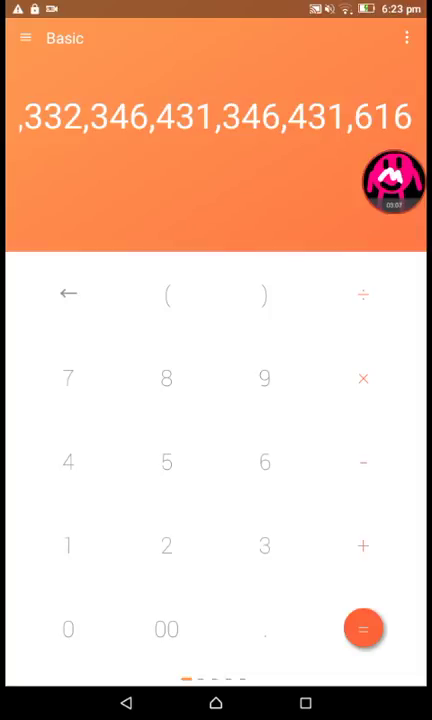
pyautogui.write('435×9')
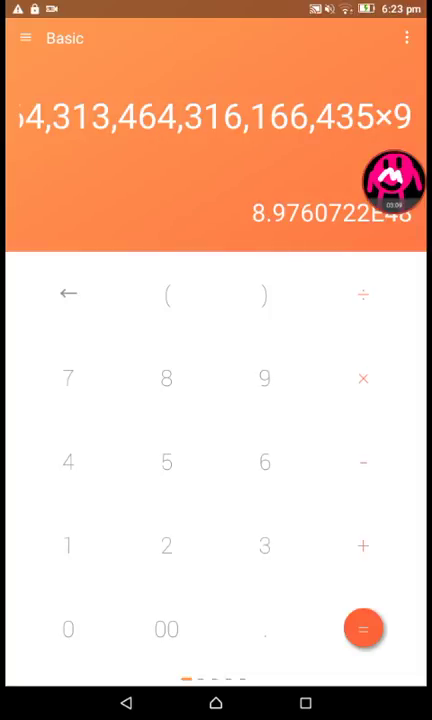
pyautogui.click(363, 628)
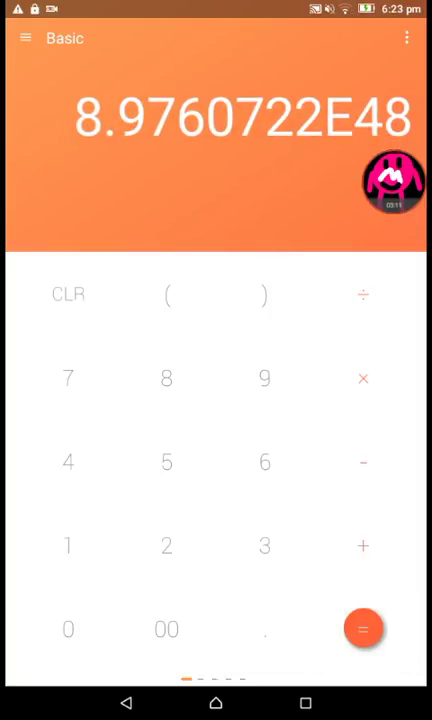
pyautogui.click(68, 294)
pyautogui.click(264, 378)
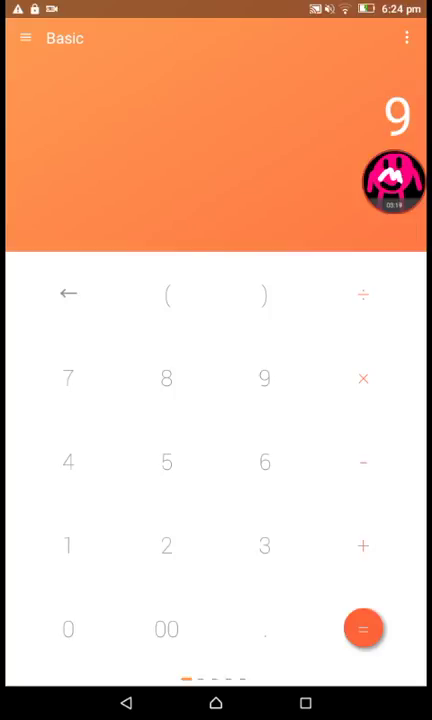
# Replace 9 with ()+6 and evaluate it, getting an error
pyautogui.click(68, 293)
pyautogui.click(166, 293)
pyautogui.click(264, 293)
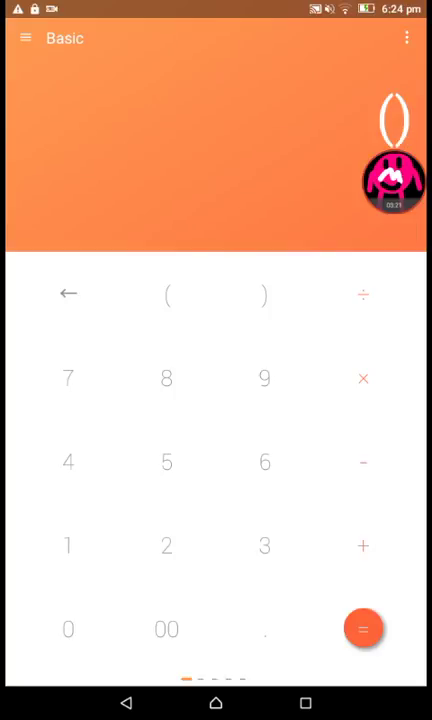
pyautogui.click(363, 545)
pyautogui.click(264, 461)
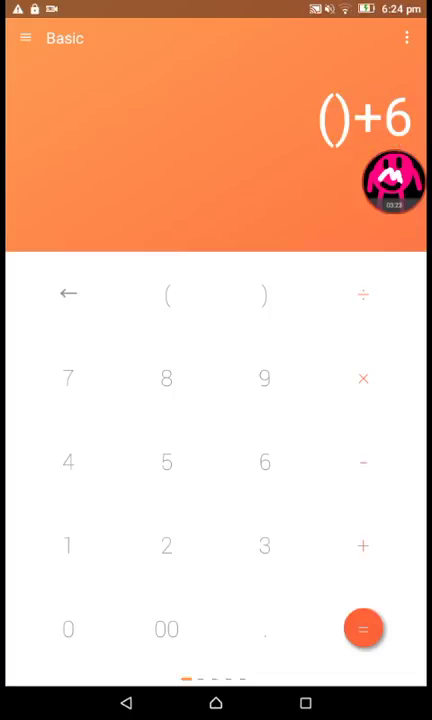
pyautogui.click(363, 628)
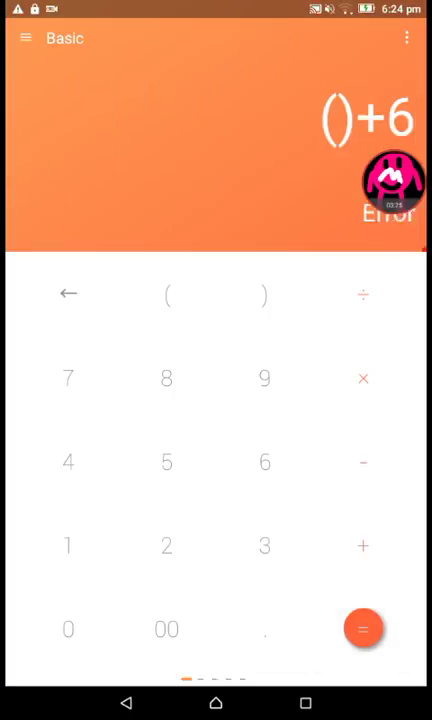
# Erase the erroring bracket expression and clear the display
pyautogui.click(68, 293)
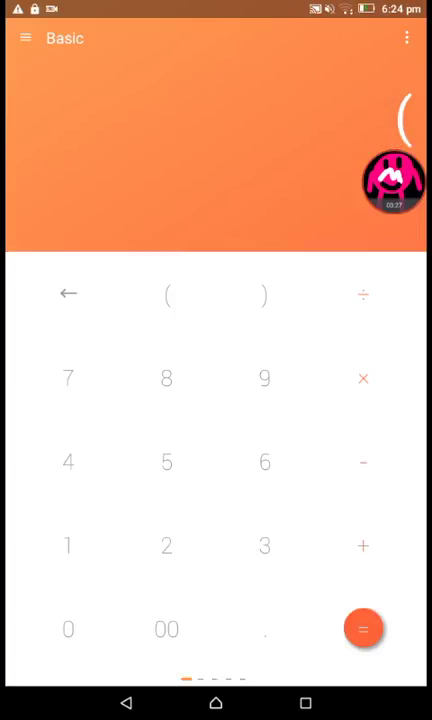
pyautogui.click(264, 293)
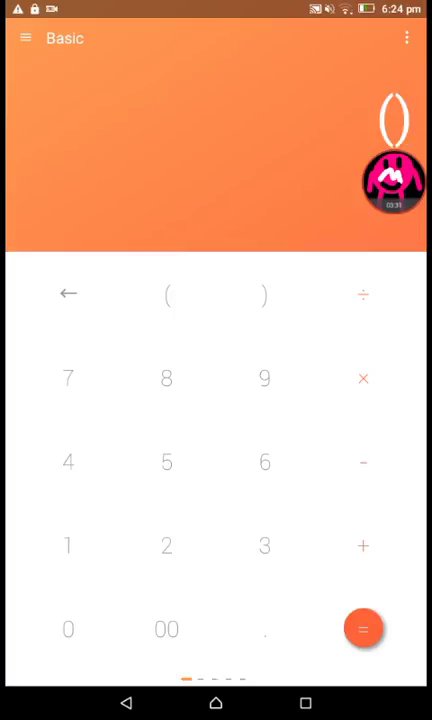
pyautogui.click(68, 293)
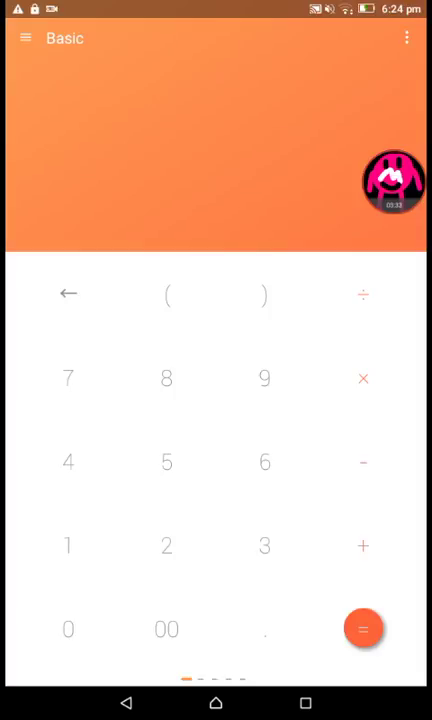
# Compute 9 + 3 = 12, then clear the result
pyautogui.click(264, 377)
pyautogui.click(363, 545)
pyautogui.click(264, 545)
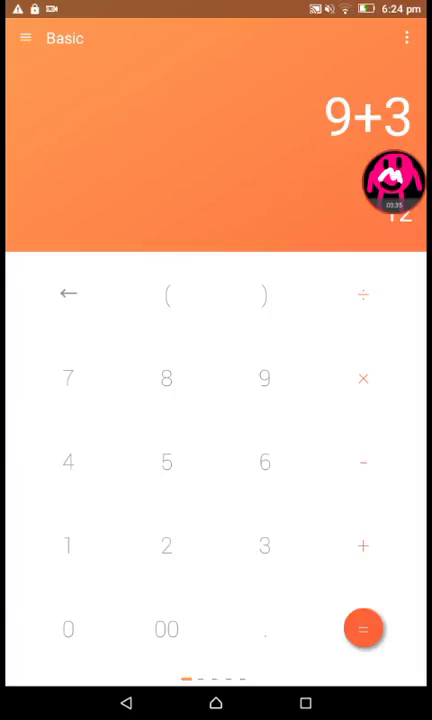
pyautogui.click(68, 293)
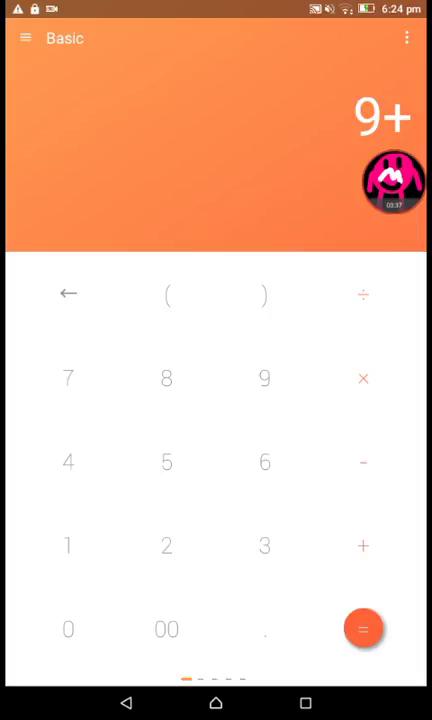
pyautogui.click(264, 545)
pyautogui.click(363, 628)
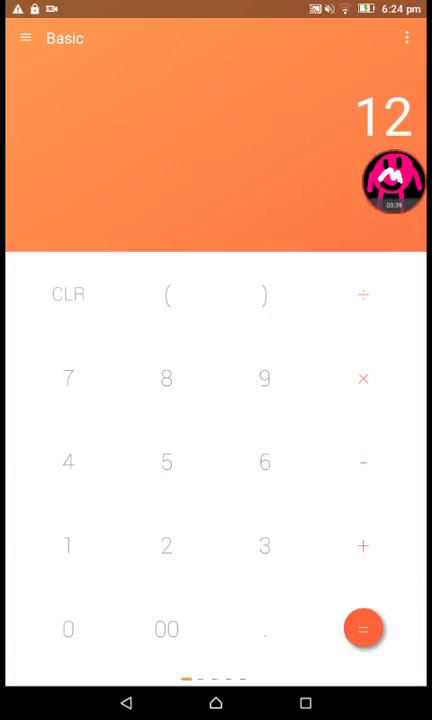
pyautogui.click(68, 293)
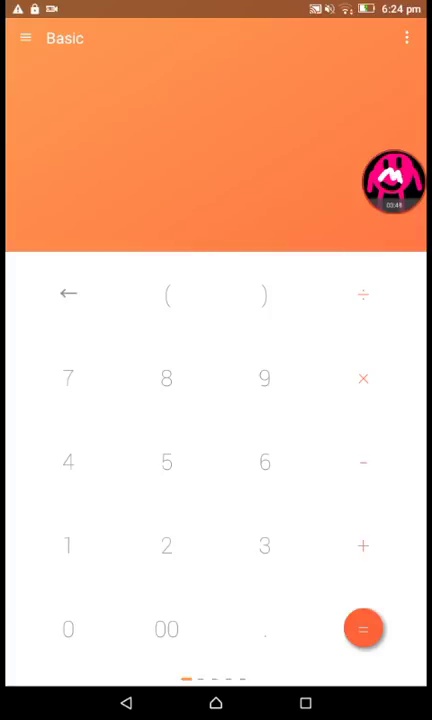
# Enter and delete 9, then enter and delete 00
pyautogui.click(264, 378)
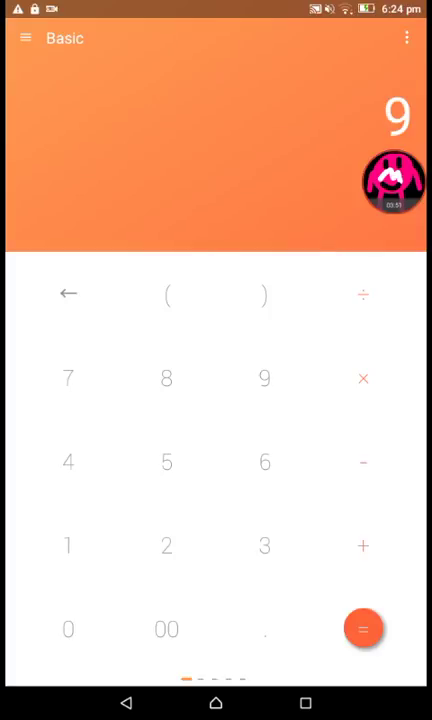
pyautogui.click(68, 293)
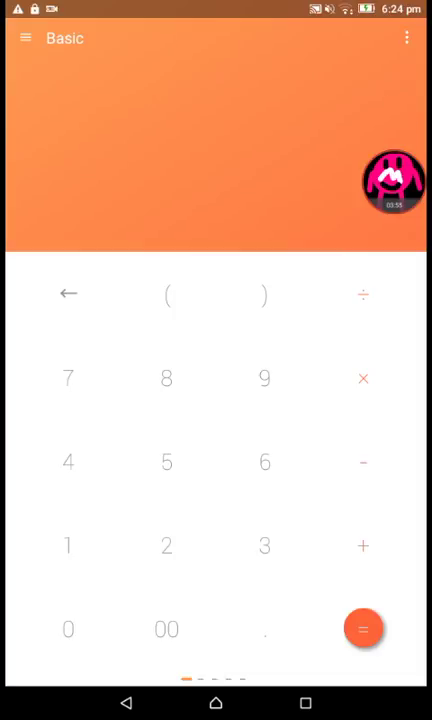
pyautogui.click(166, 629)
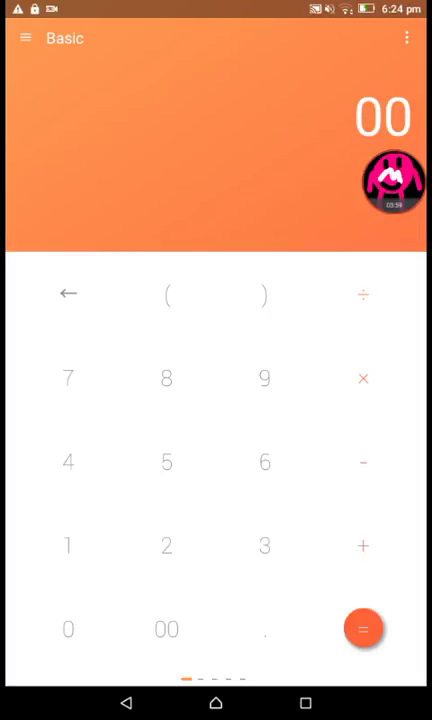
pyautogui.click(68, 293)
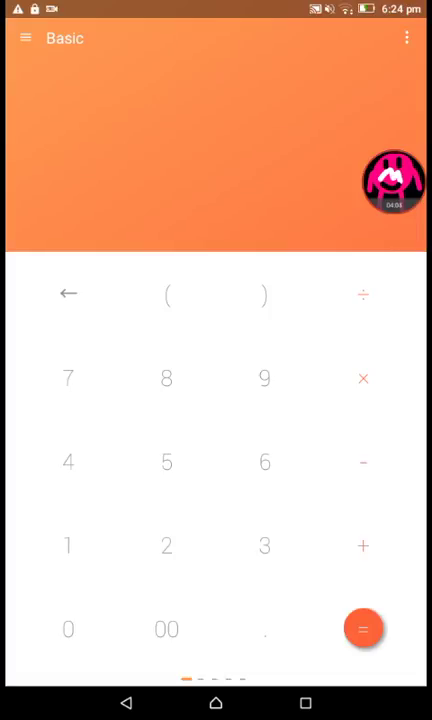
# Evaluate ()−() for an error, then erase it
pyautogui.click(166, 293)
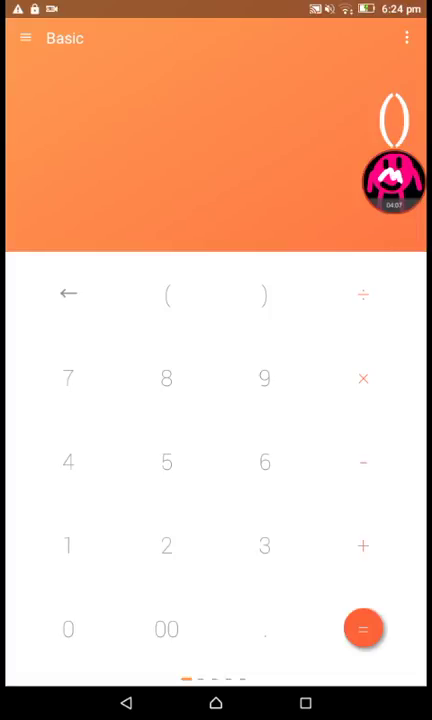
pyautogui.click(363, 461)
pyautogui.click(166, 293)
pyautogui.click(264, 293)
pyautogui.click(363, 628)
pyautogui.click(68, 293)
pyautogui.click(68, 293)
pyautogui.click(68, 293)
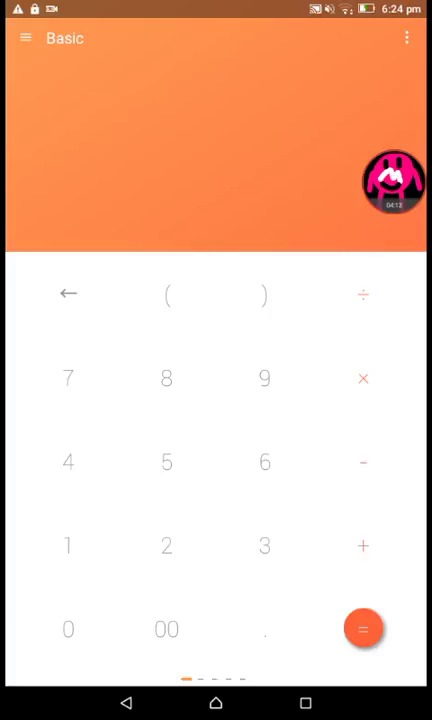
# Enter 900, clear it, and enter 900 again
pyautogui.click(264, 377)
pyautogui.click(166, 628)
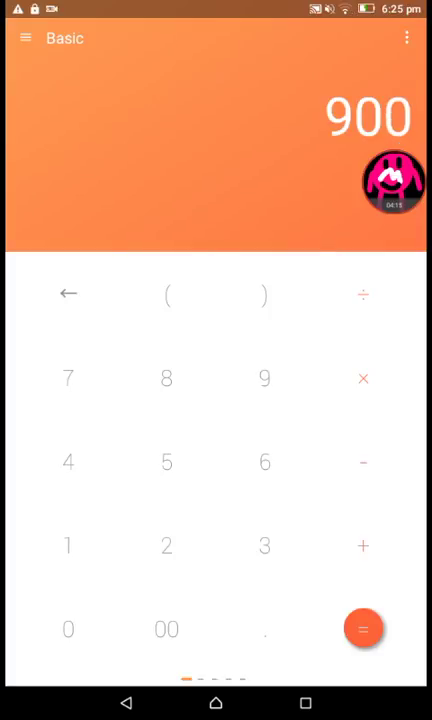
pyautogui.click(68, 293)
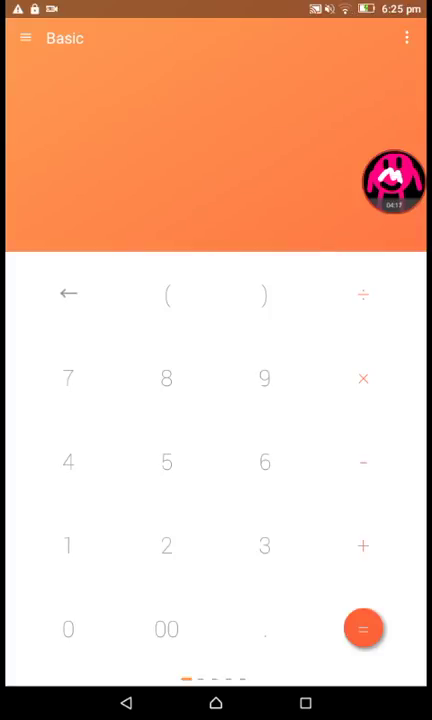
pyautogui.click(264, 377)
pyautogui.click(166, 628)
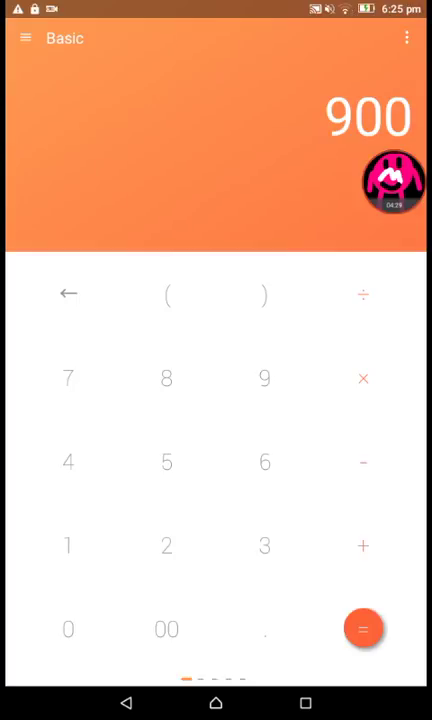
# Clear 900, compute 66 ÷ 4 = 16.5, and clear the result
pyautogui.click(68, 293)
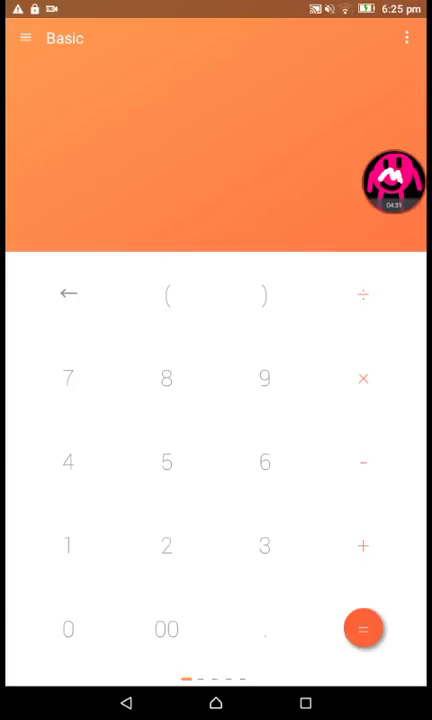
pyautogui.click(265, 461)
pyautogui.click(265, 461)
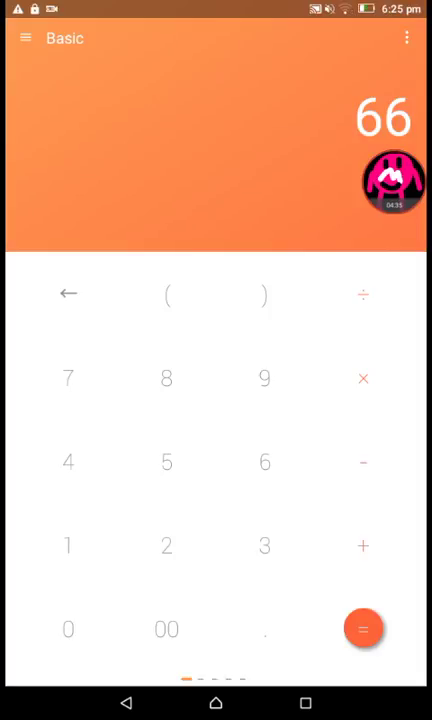
pyautogui.click(363, 294)
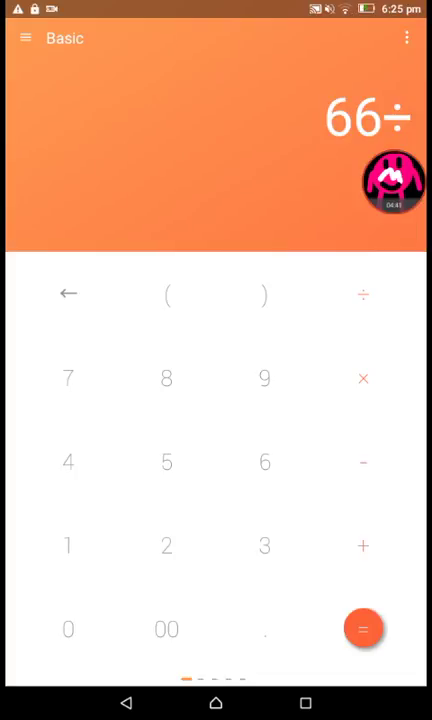
pyautogui.click(68, 461)
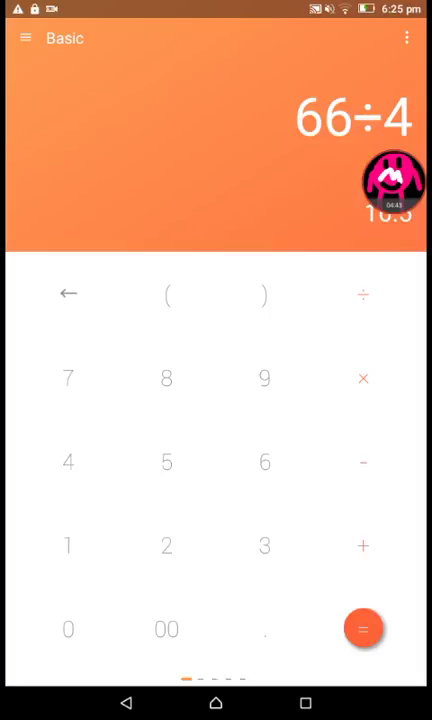
pyautogui.click(363, 628)
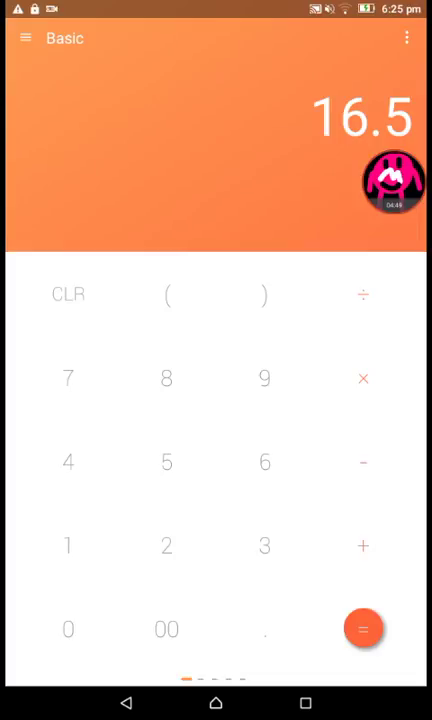
pyautogui.click(68, 294)
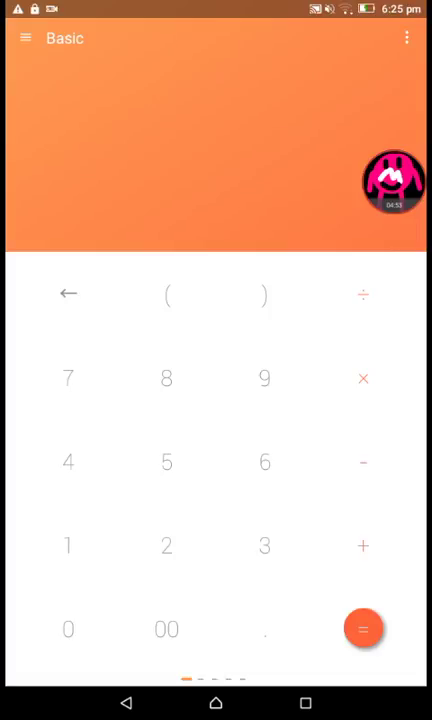
# Compute 00 − 3 = -3 and clear the result
pyautogui.click(166, 629)
pyautogui.click(363, 462)
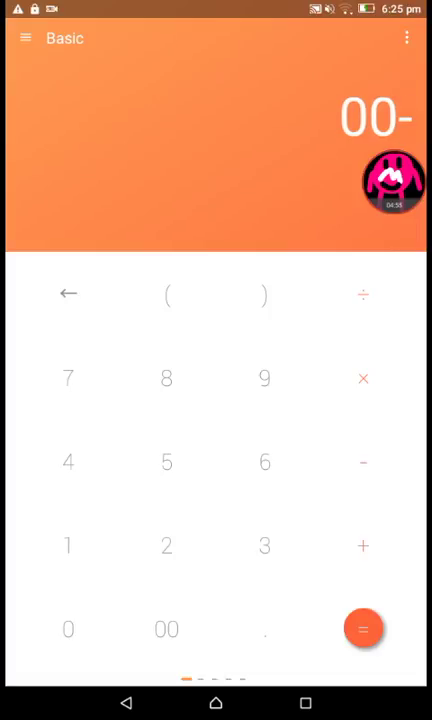
pyautogui.click(264, 545)
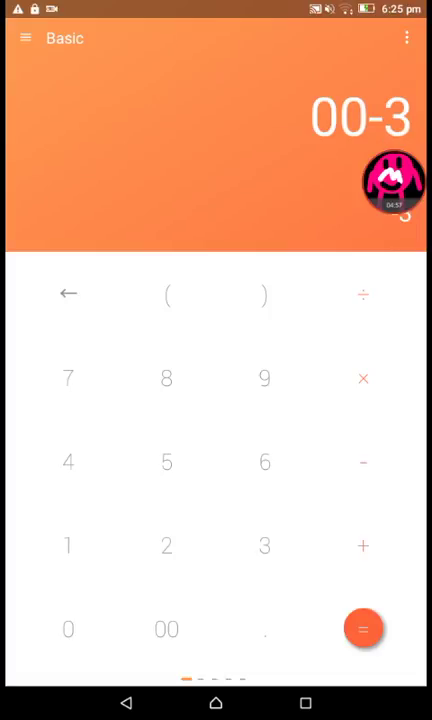
pyautogui.click(363, 628)
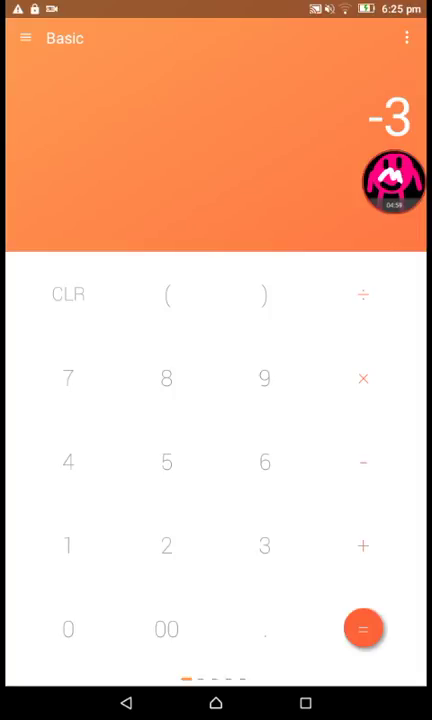
pyautogui.click(68, 294)
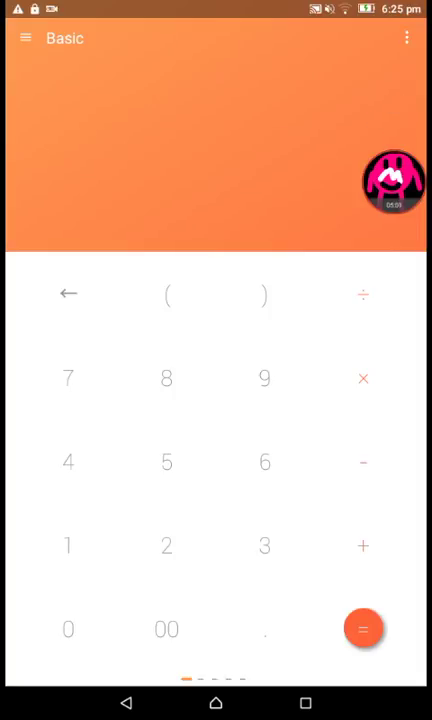
# Enter 00, then edit it into the number 66
pyautogui.click(166, 628)
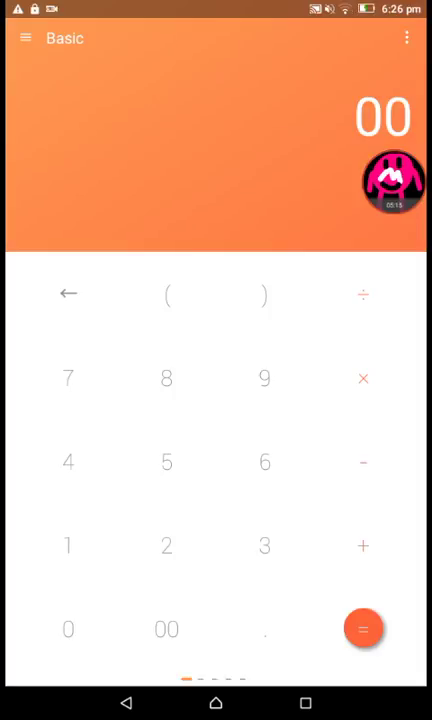
pyautogui.click(68, 293)
pyautogui.click(264, 461)
pyautogui.click(264, 461)
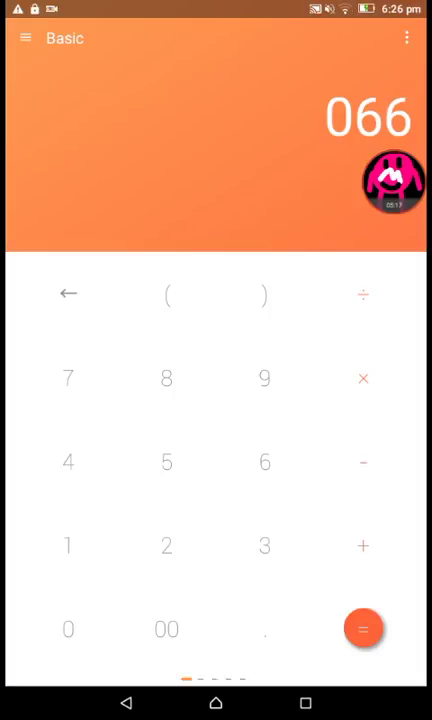
pyautogui.click(68, 293)
pyautogui.click(264, 461)
pyautogui.click(264, 461)
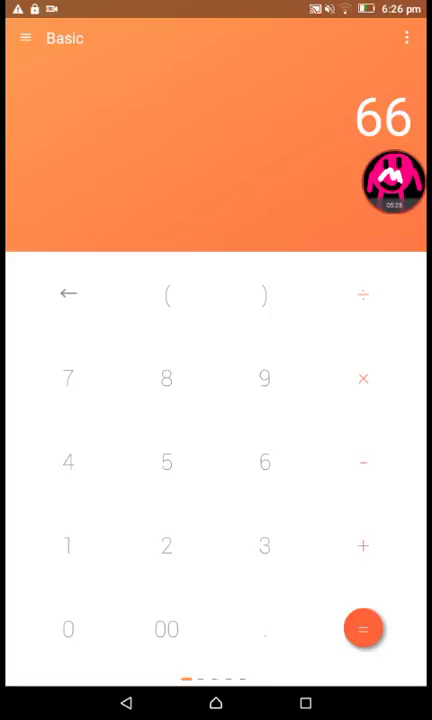
# Multiply 66 by 6 for 396, then clear the display
pyautogui.click(363, 378)
pyautogui.click(264, 461)
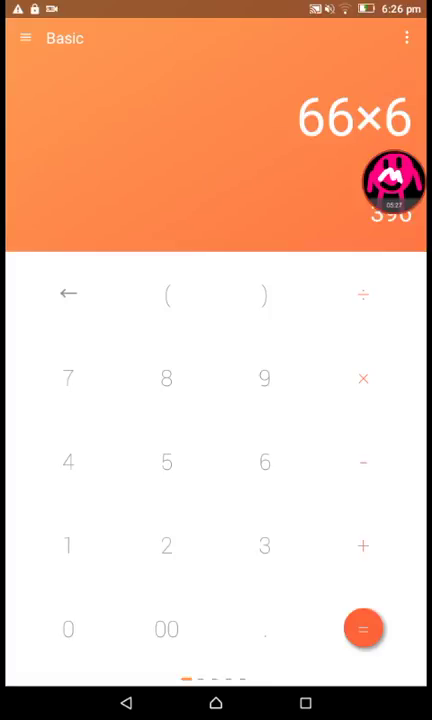
pyautogui.click(363, 628)
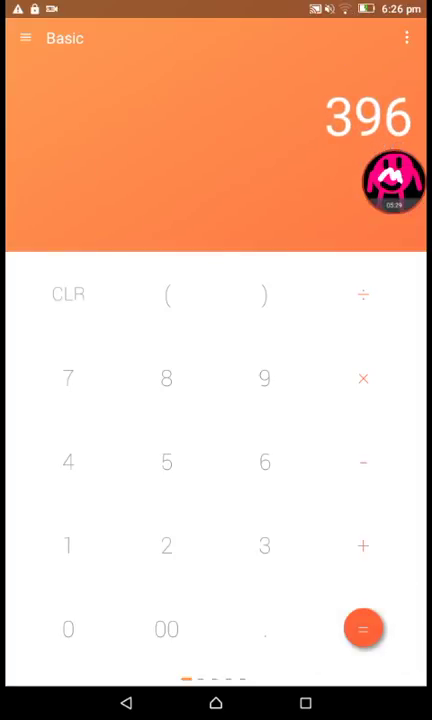
pyautogui.click(68, 293)
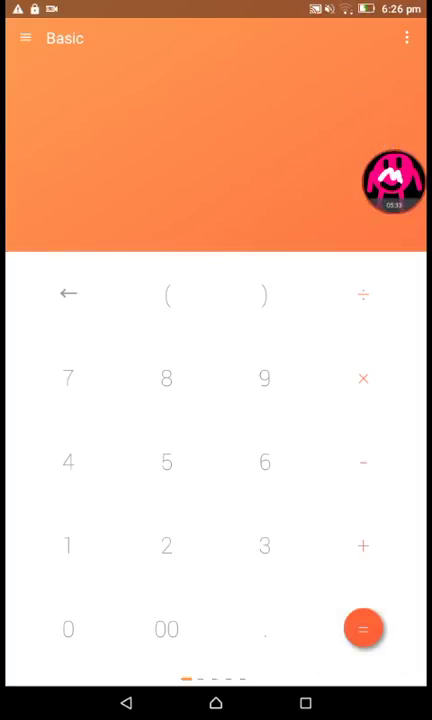
# Enter and delete 6, then key in 9, 0, 0 to show 900
pyautogui.click(264, 461)
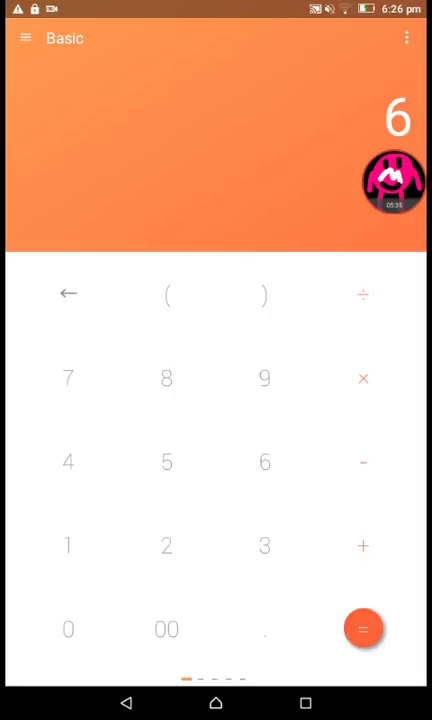
pyautogui.click(68, 293)
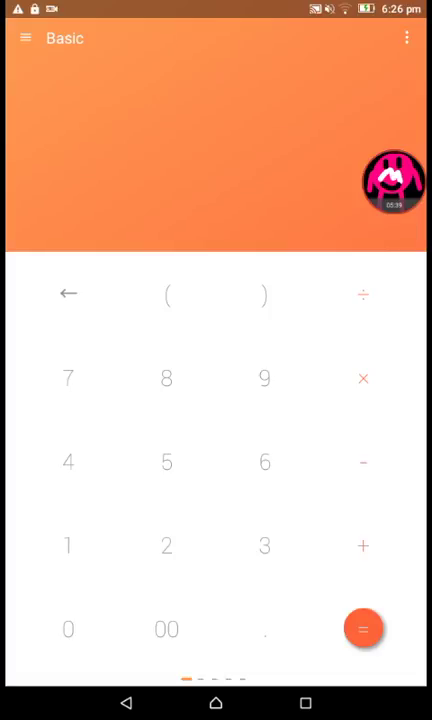
pyautogui.click(264, 377)
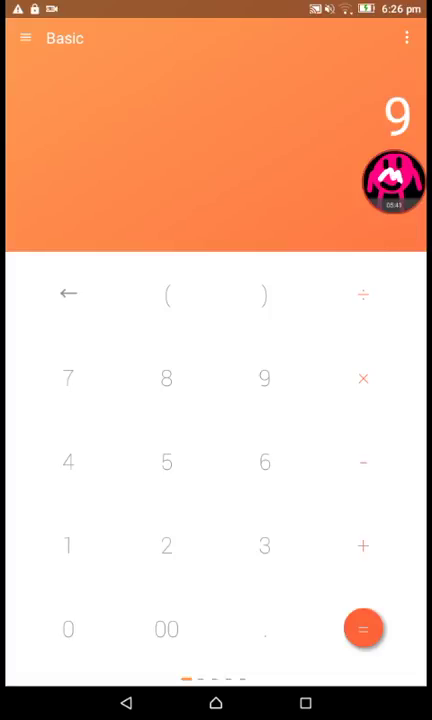
pyautogui.click(68, 629)
pyautogui.click(68, 629)
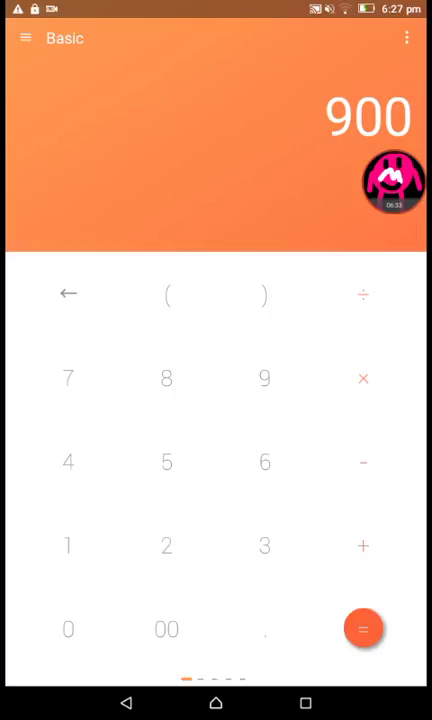
# Delete 900, then calculate 3 + 3 to get 6 and clear it
pyautogui.click(68, 293)
pyautogui.click(68, 293)
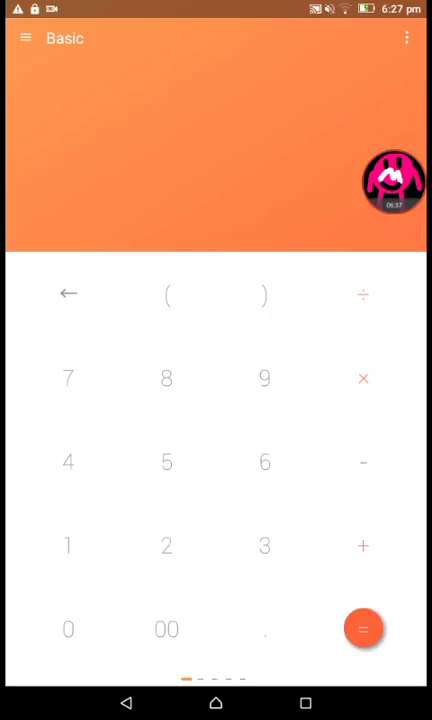
pyautogui.click(264, 545)
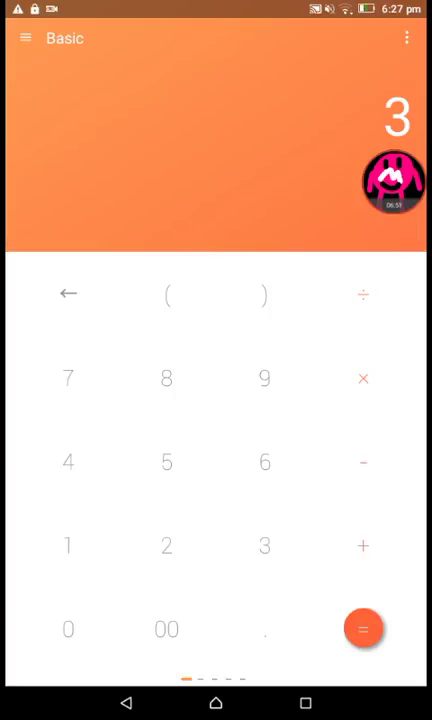
pyautogui.click(363, 461)
pyautogui.click(264, 545)
pyautogui.click(68, 293)
pyautogui.click(68, 293)
pyautogui.click(363, 545)
pyautogui.click(264, 545)
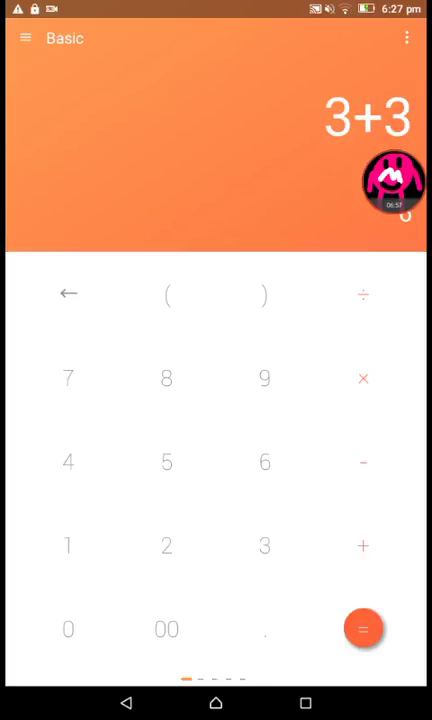
pyautogui.click(363, 628)
pyautogui.click(68, 293)
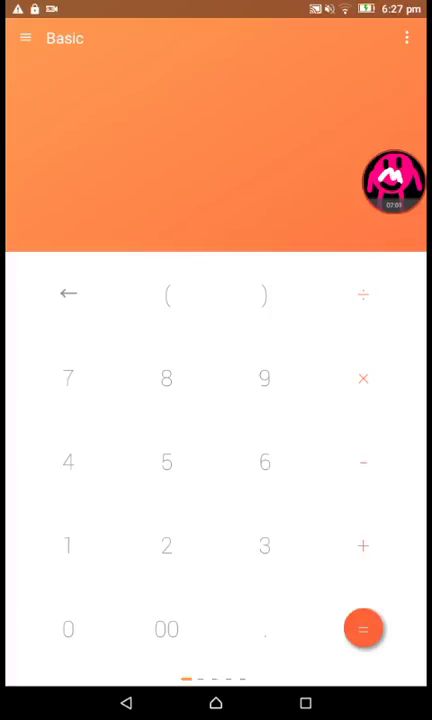
# Calculate 3 × 6 to get 18, then clear the result
pyautogui.click(264, 545)
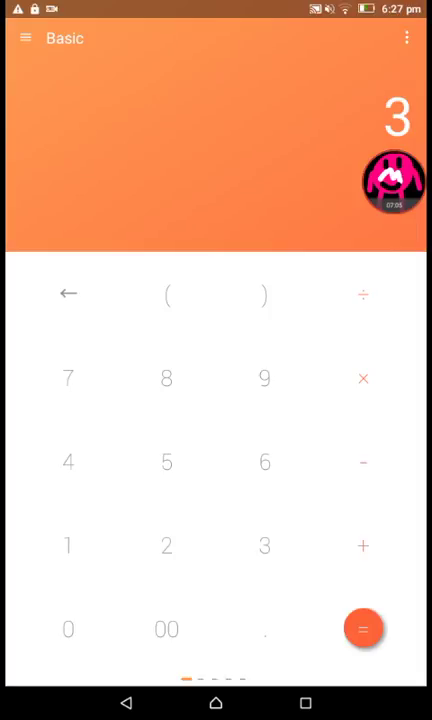
pyautogui.click(363, 293)
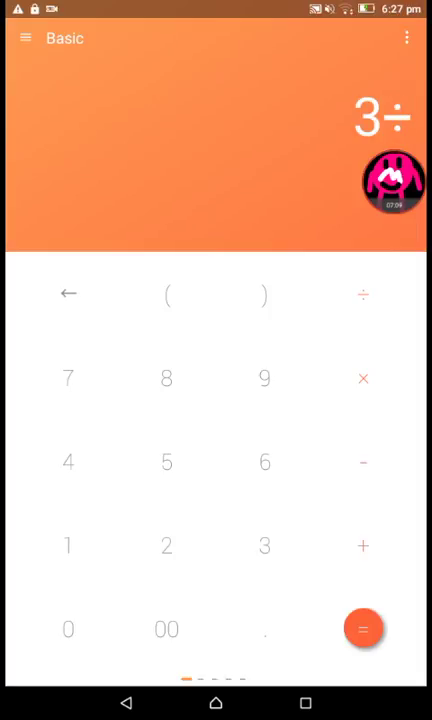
pyautogui.click(68, 293)
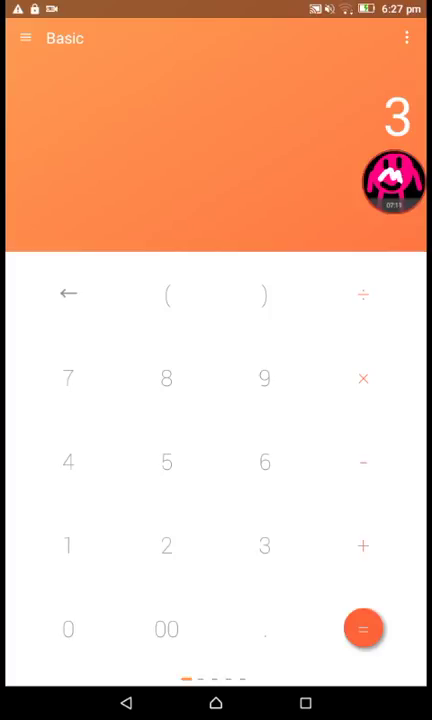
pyautogui.click(363, 378)
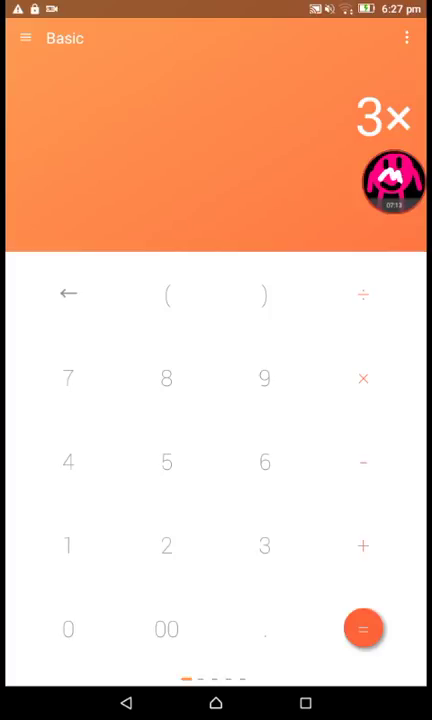
pyautogui.click(264, 462)
pyautogui.click(363, 628)
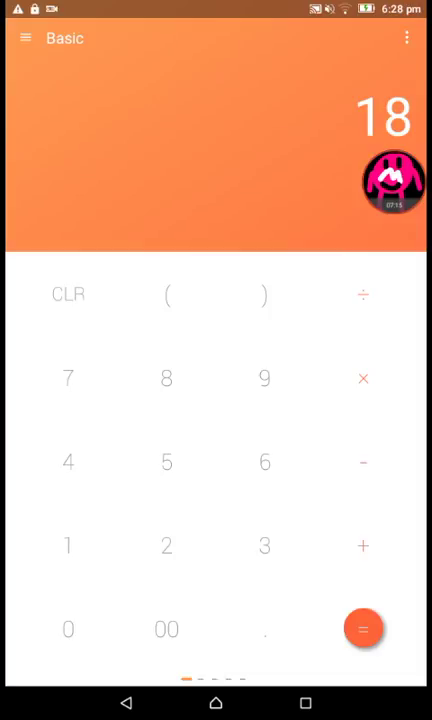
pyautogui.click(68, 293)
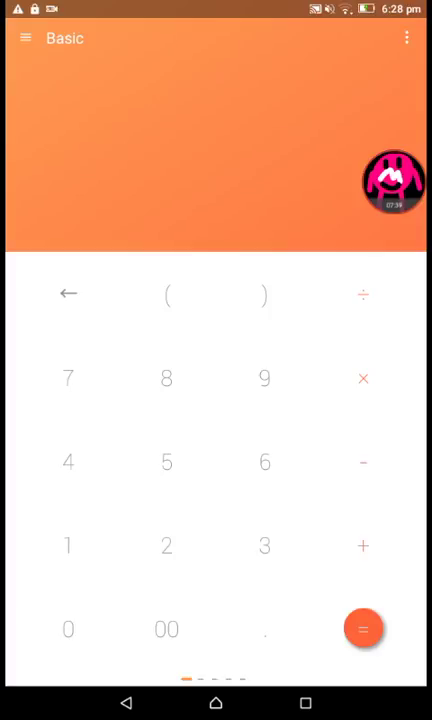
# Evaluate (9) + 3 to get 12, then clear it
pyautogui.click(264, 378)
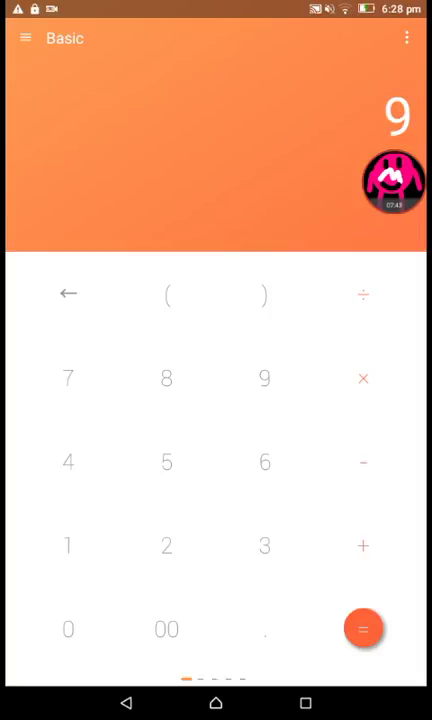
pyautogui.click(68, 293)
pyautogui.click(167, 293)
pyautogui.click(264, 378)
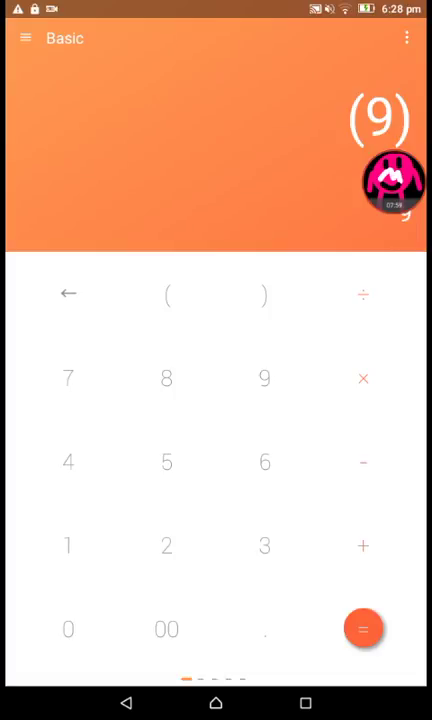
pyautogui.click(68, 293)
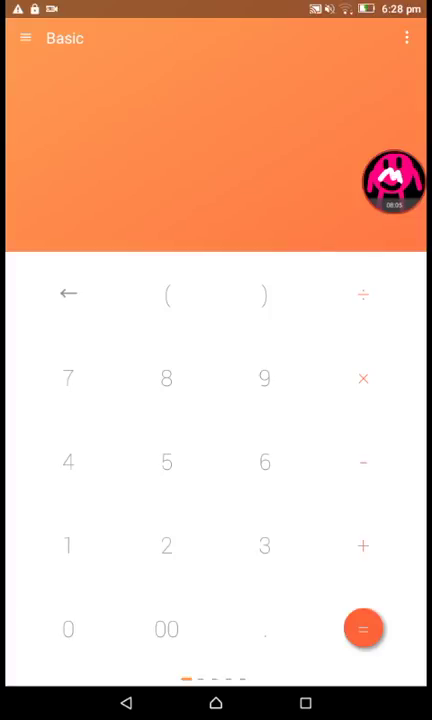
pyautogui.click(167, 294)
pyautogui.click(264, 378)
pyautogui.click(363, 462)
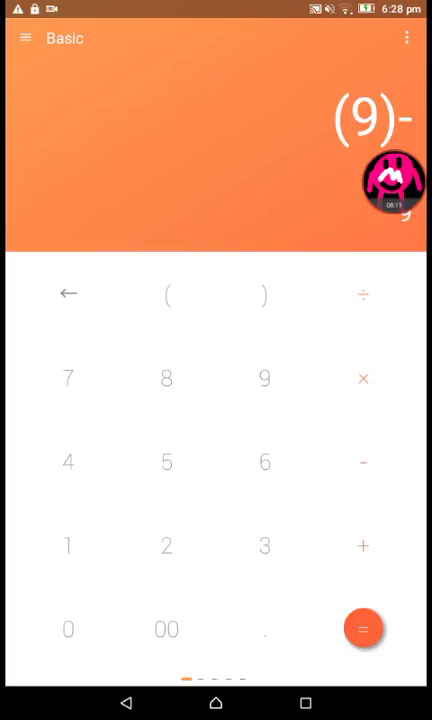
pyautogui.click(68, 294)
pyautogui.click(363, 546)
pyautogui.click(264, 546)
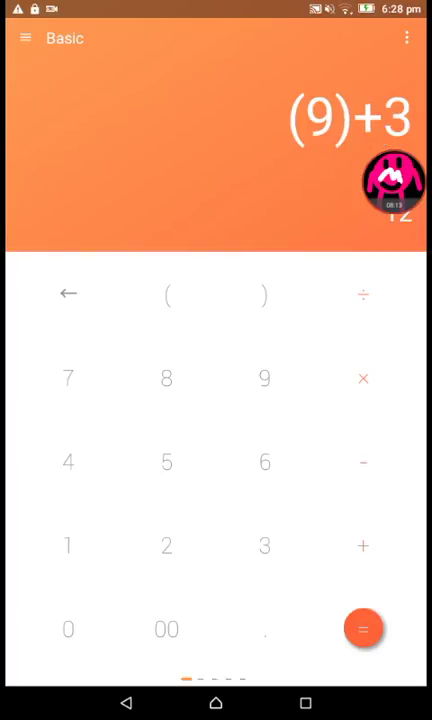
pyautogui.click(363, 628)
pyautogui.click(68, 294)
# Enter (9) × 6 and evaluate it to 54
pyautogui.click(166, 294)
pyautogui.click(264, 378)
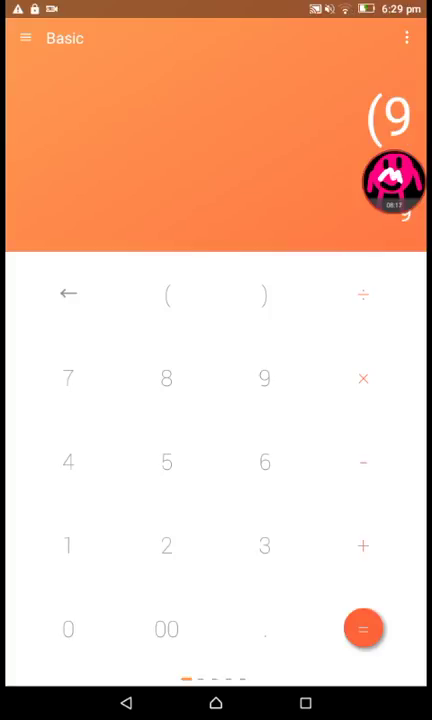
pyautogui.click(264, 294)
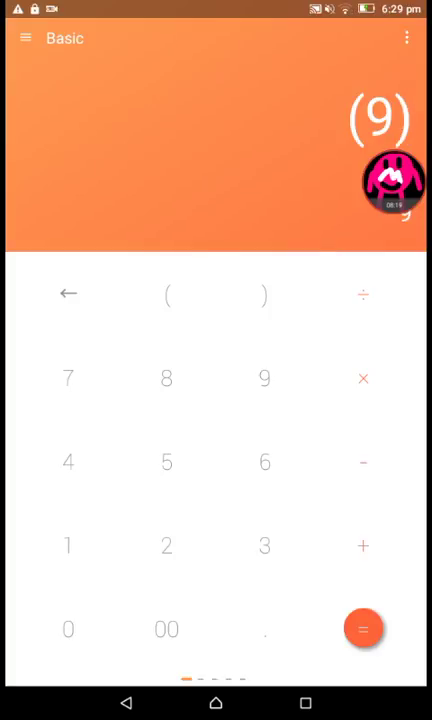
pyautogui.click(363, 378)
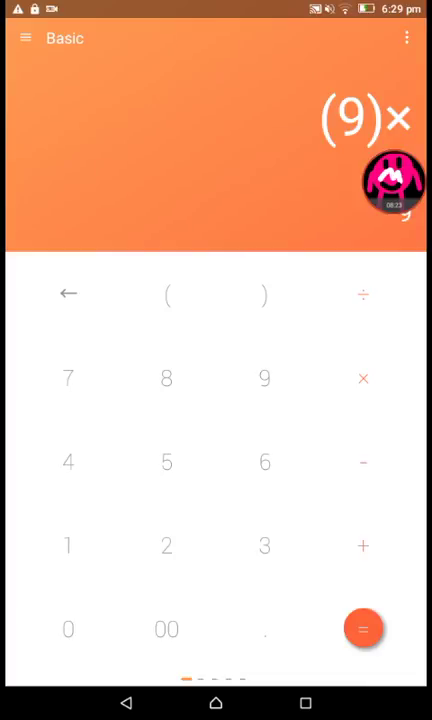
pyautogui.click(264, 461)
pyautogui.click(363, 628)
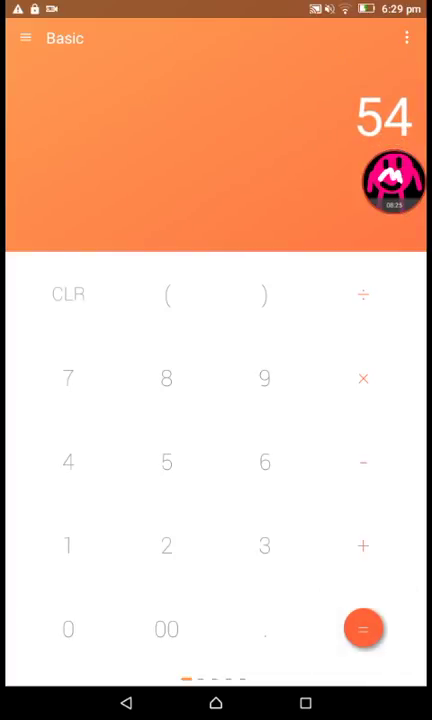
# Clear 54, then divide (9) by 7 to get 1.2857142857
pyautogui.click(68, 294)
pyautogui.click(166, 294)
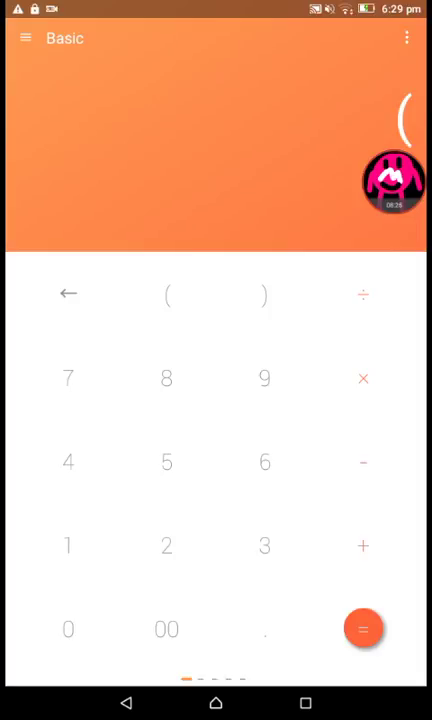
pyautogui.click(264, 377)
pyautogui.click(264, 294)
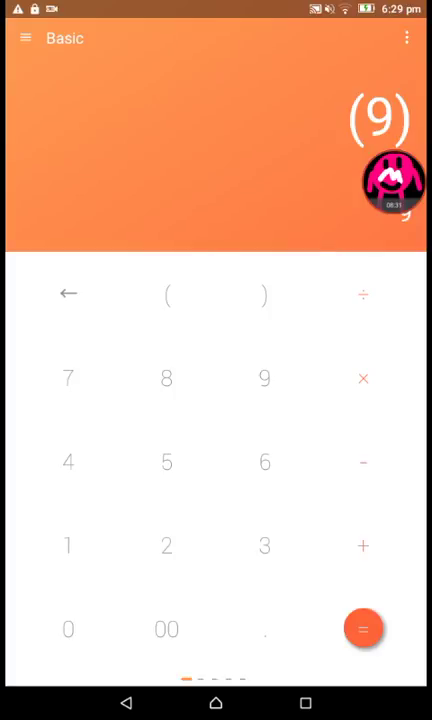
pyautogui.click(363, 294)
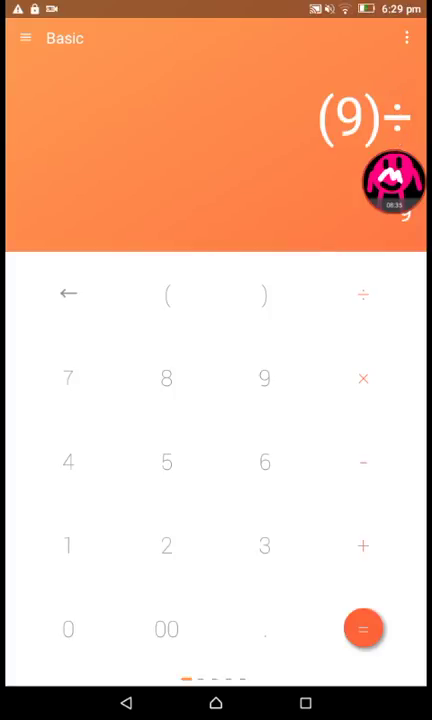
pyautogui.click(68, 378)
pyautogui.click(363, 628)
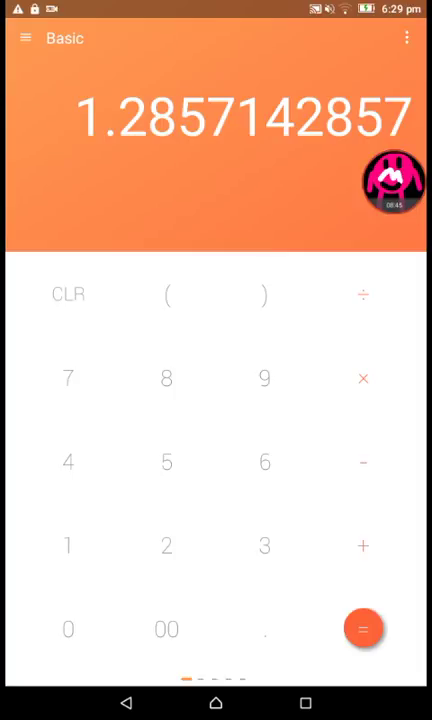
# Clear 1.2857142857, calculate (9) × 3 = 27, and clear it
pyautogui.click(68, 294)
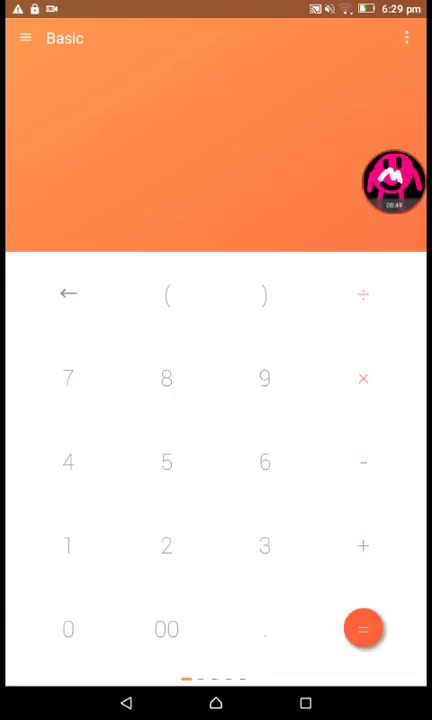
pyautogui.click(166, 294)
pyautogui.click(264, 378)
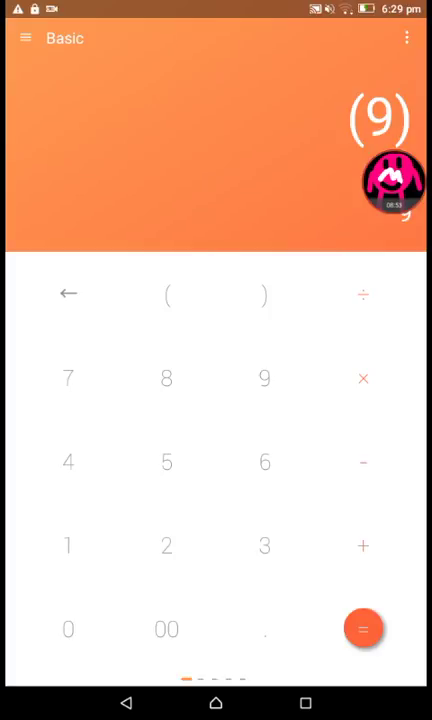
pyautogui.click(363, 378)
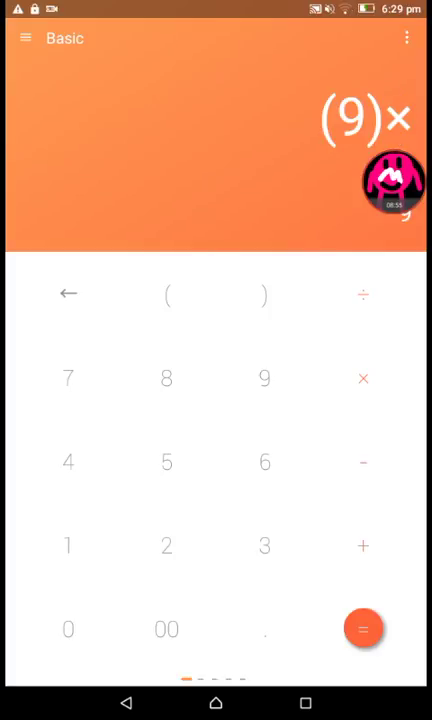
pyautogui.click(264, 545)
pyautogui.click(363, 628)
pyautogui.click(68, 294)
# Calculate (9) × 6 to get 54, then clear the result
pyautogui.click(167, 294)
pyautogui.click(264, 378)
pyautogui.click(264, 294)
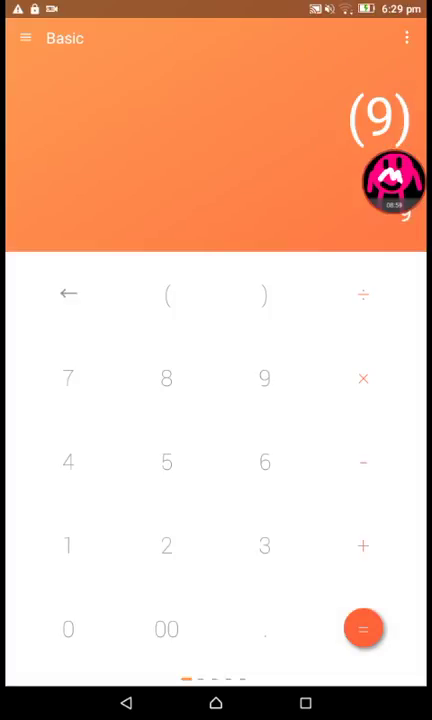
pyautogui.click(363, 378)
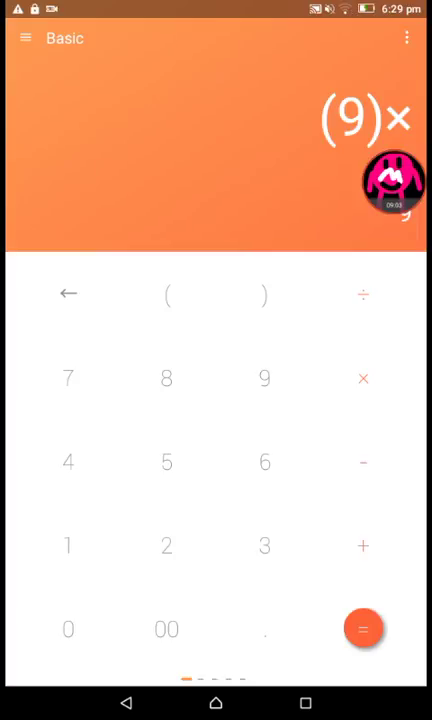
pyautogui.click(264, 462)
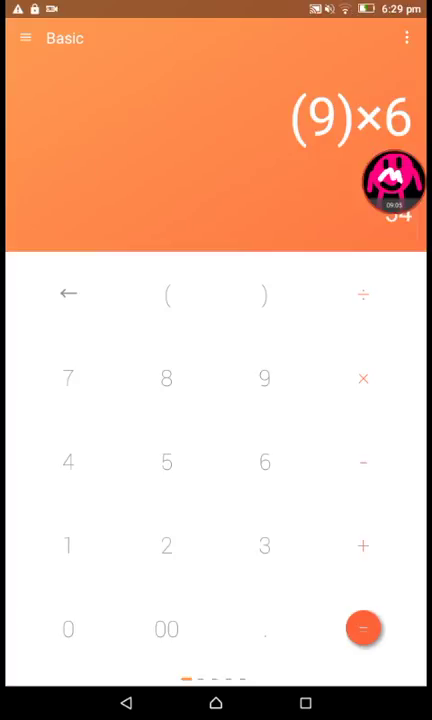
pyautogui.click(363, 628)
pyautogui.click(68, 294)
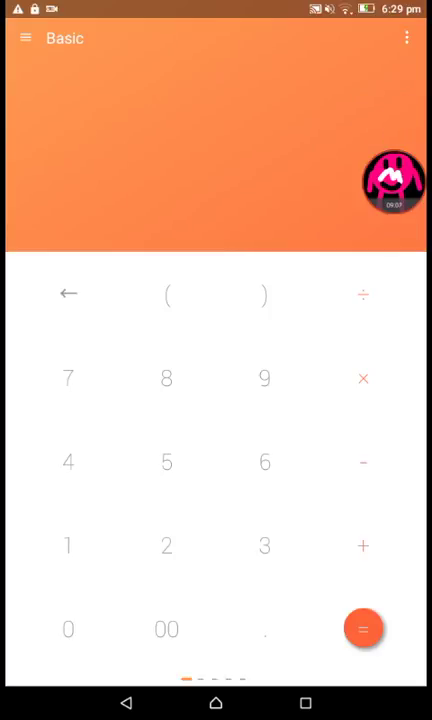
# Calculate 9 × 3 without brackets to get 27, then clear it
pyautogui.click(166, 294)
pyautogui.click(264, 378)
pyautogui.click(264, 294)
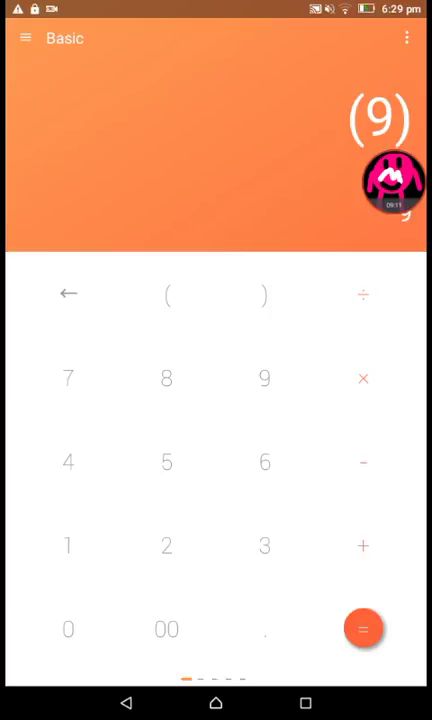
pyautogui.click(68, 294)
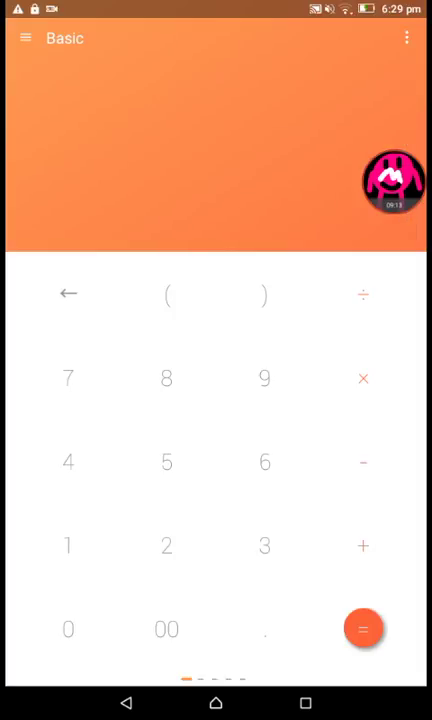
pyautogui.click(264, 378)
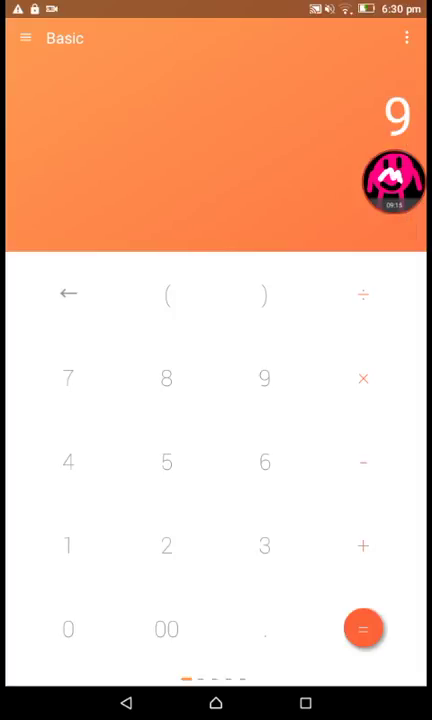
pyautogui.click(363, 378)
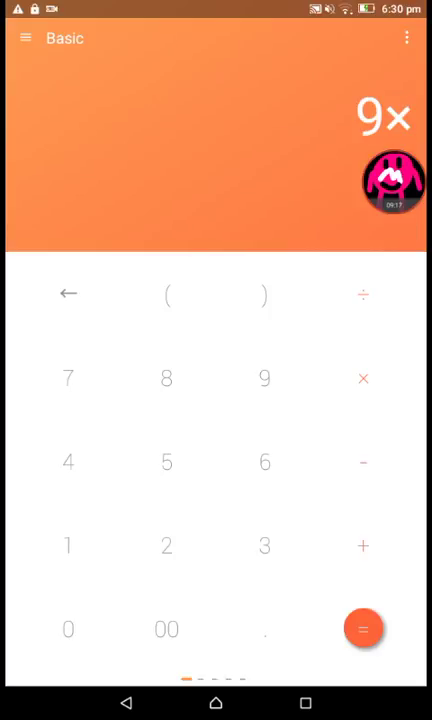
pyautogui.click(264, 545)
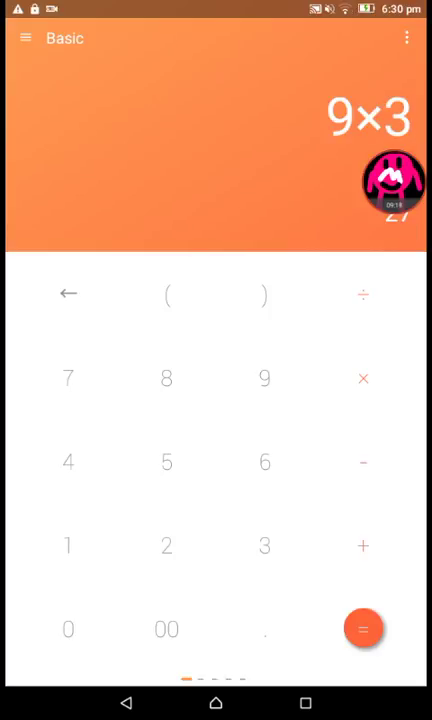
pyautogui.click(363, 628)
pyautogui.click(68, 293)
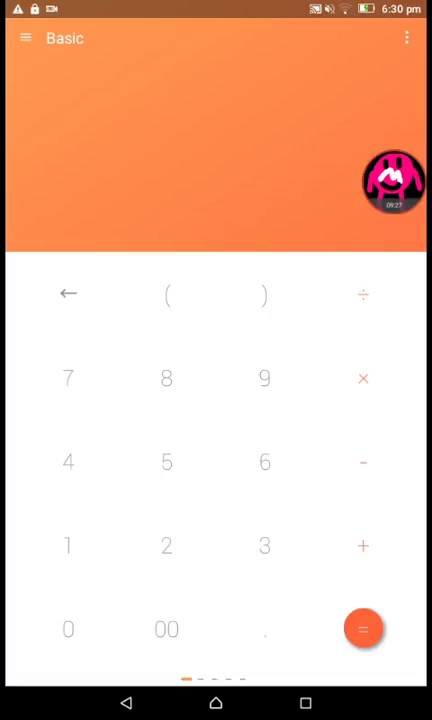
# Enter 9 wrapped in several nested brackets
pyautogui.click(264, 378)
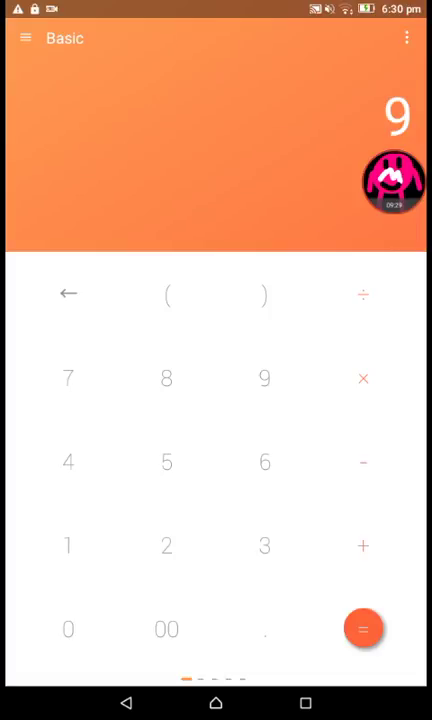
pyautogui.click(68, 293)
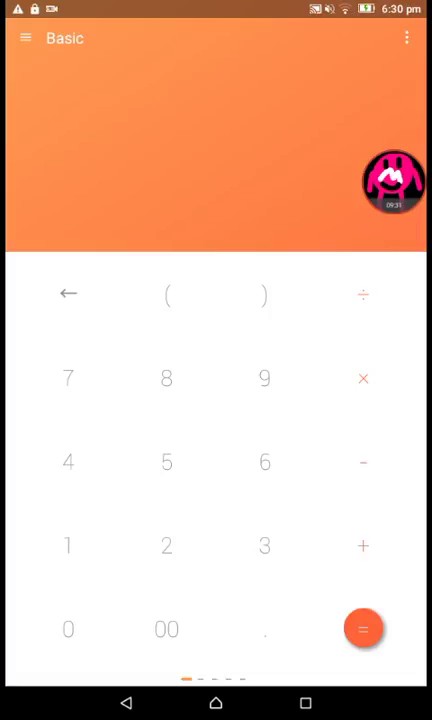
pyautogui.click(167, 294)
pyautogui.tripleClick(167, 294)
pyautogui.click(167, 294)
pyautogui.click(264, 378)
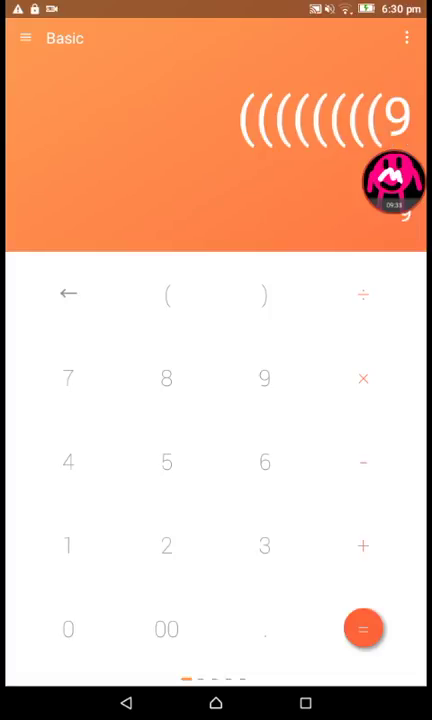
pyautogui.doubleClick(264, 294)
pyautogui.tripleClick(264, 294)
pyautogui.click(264, 294)
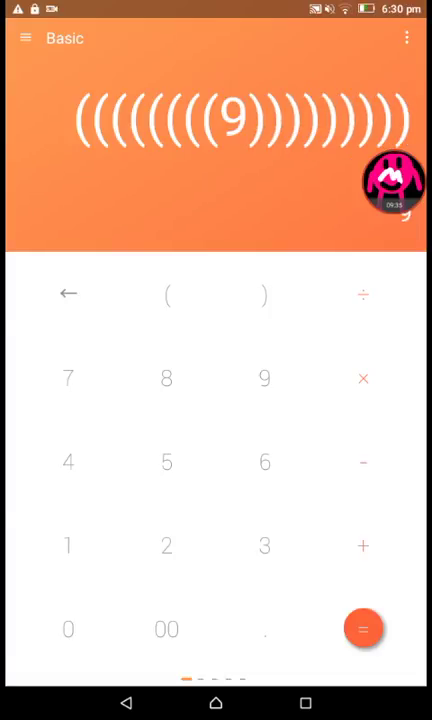
# Subtract the nines to get -990, then clear the result
pyautogui.click(363, 462)
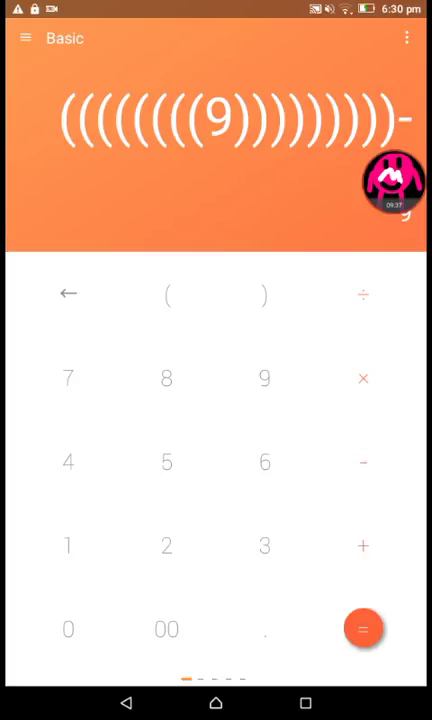
pyautogui.click(264, 378)
pyautogui.click(264, 378)
pyautogui.click(363, 629)
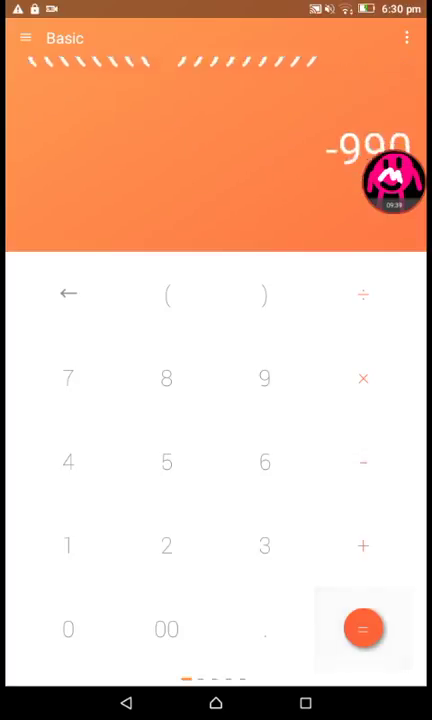
pyautogui.click(68, 294)
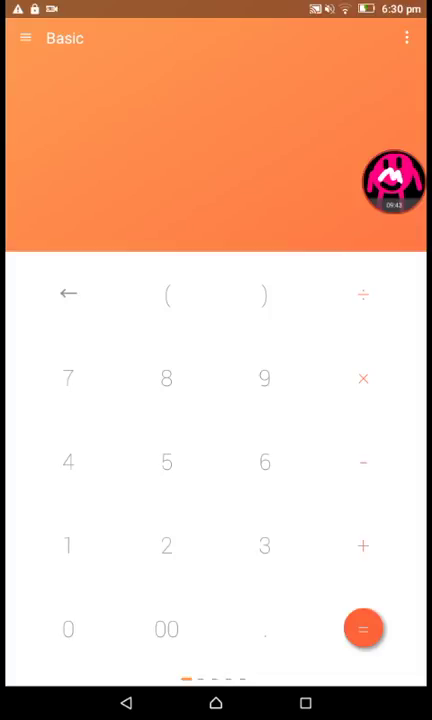
# Calculate 66 × 6 to get 396, then clear it
pyautogui.click(264, 378)
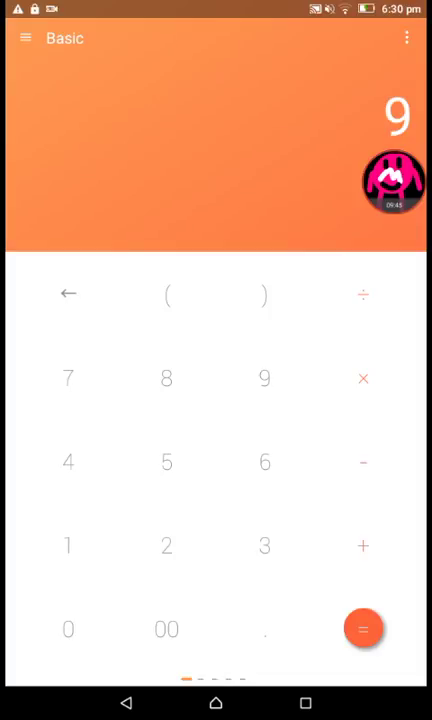
pyautogui.click(68, 294)
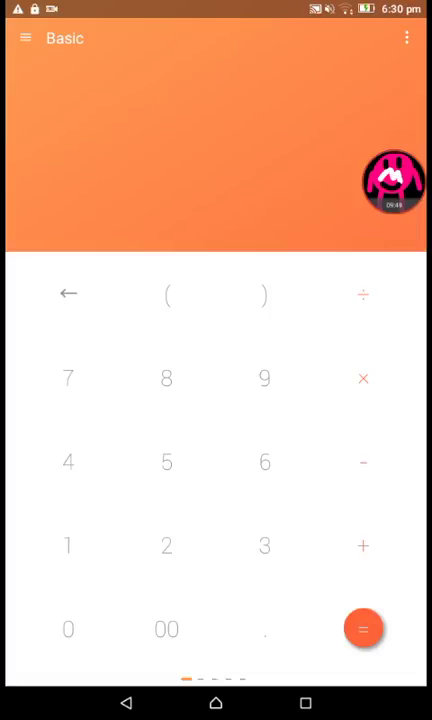
pyautogui.click(264, 462)
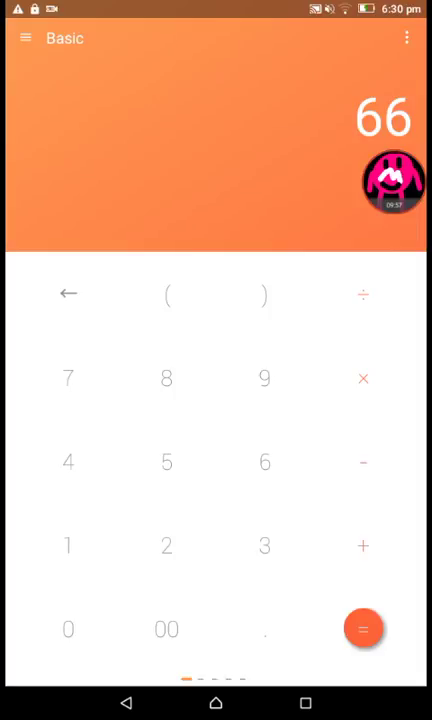
pyautogui.click(363, 378)
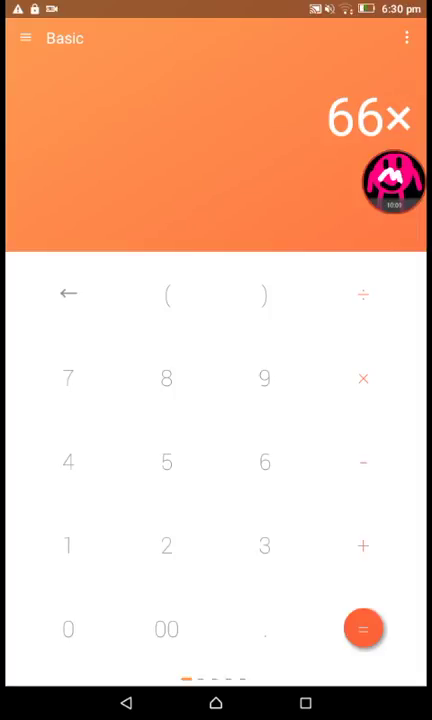
pyautogui.click(264, 461)
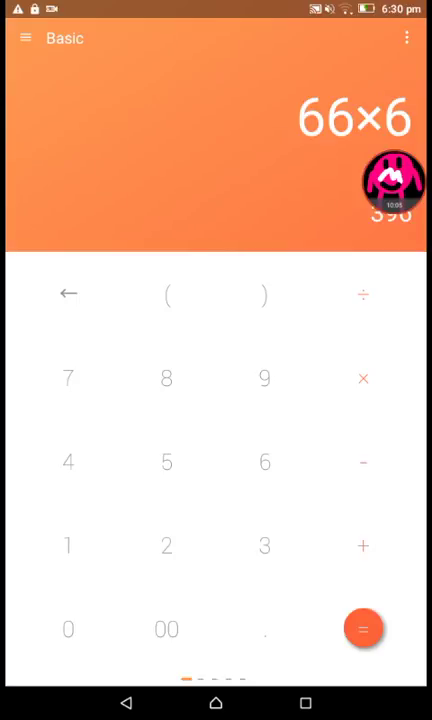
pyautogui.click(363, 628)
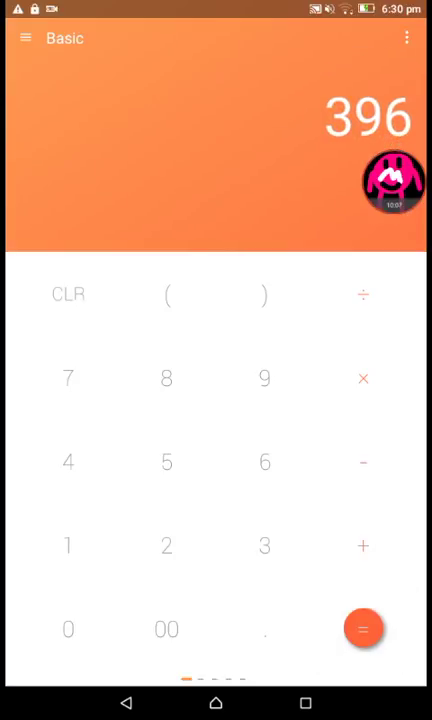
pyautogui.click(68, 293)
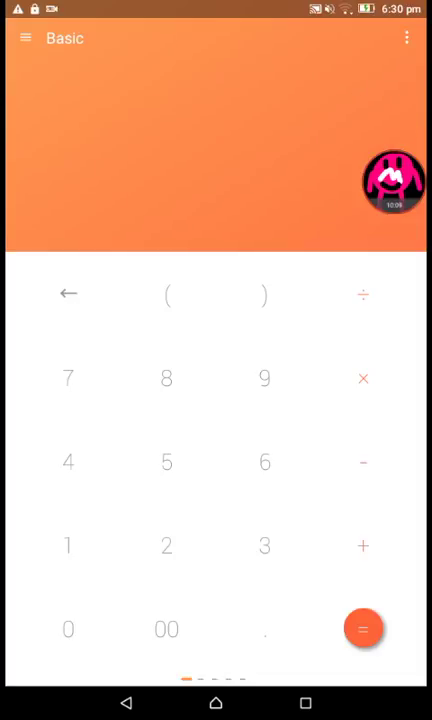
# Enter (9) as the next expression
pyautogui.click(167, 294)
pyautogui.click(264, 377)
pyautogui.click(264, 294)
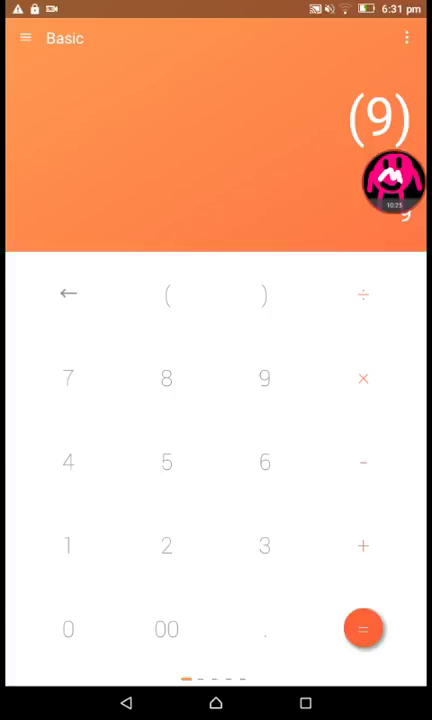
# Append + 999 to (9), evaluate to 1,008, and clear it
pyautogui.click(363, 545)
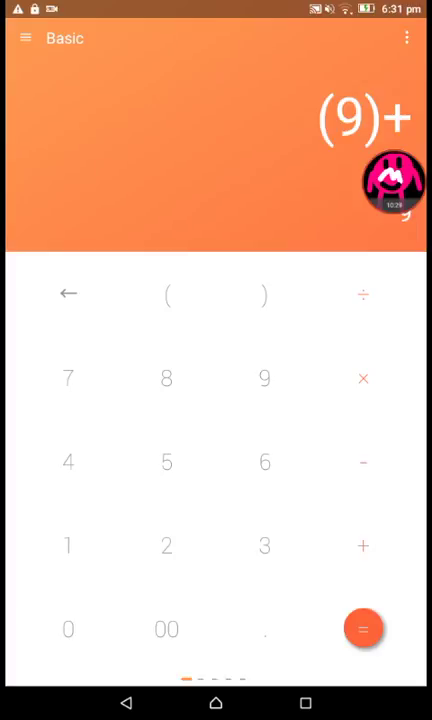
pyautogui.click(68, 293)
pyautogui.click(363, 545)
pyautogui.click(264, 378)
pyautogui.click(264, 378)
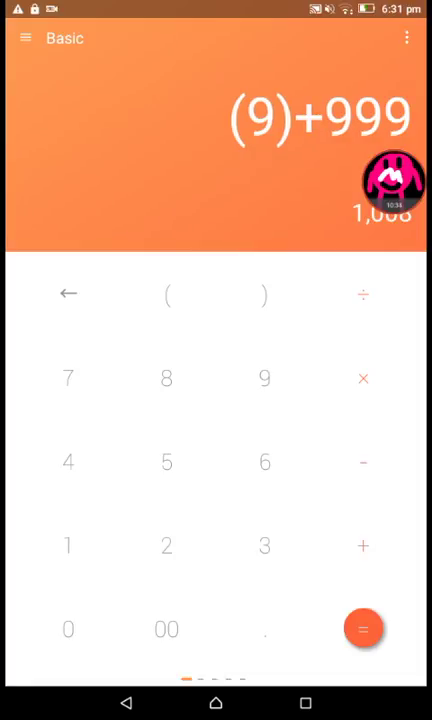
pyautogui.click(363, 628)
pyautogui.click(68, 293)
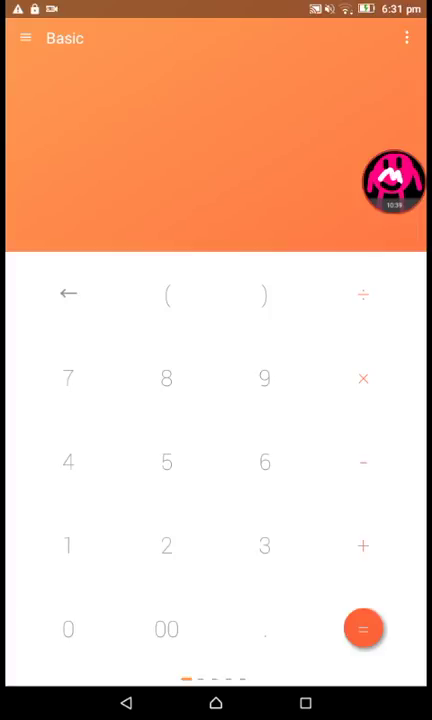
pyautogui.click(264, 378)
pyautogui.click(166, 629)
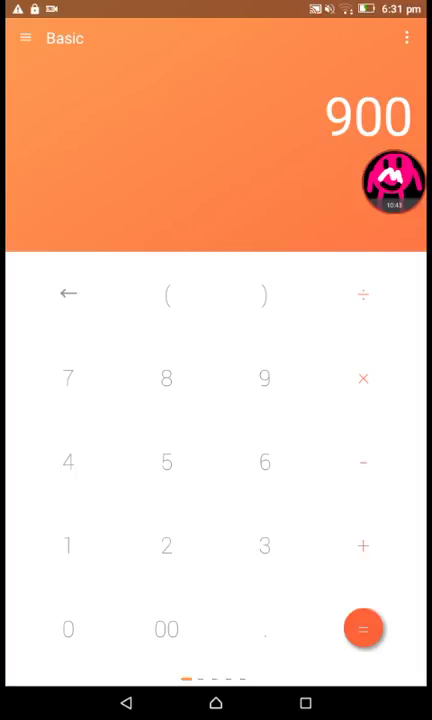
pyautogui.click(264, 294)
pyautogui.click(167, 294)
pyautogui.click(264, 294)
pyautogui.click(167, 294)
pyautogui.click(264, 294)
pyautogui.click(167, 294)
pyautogui.click(68, 294)
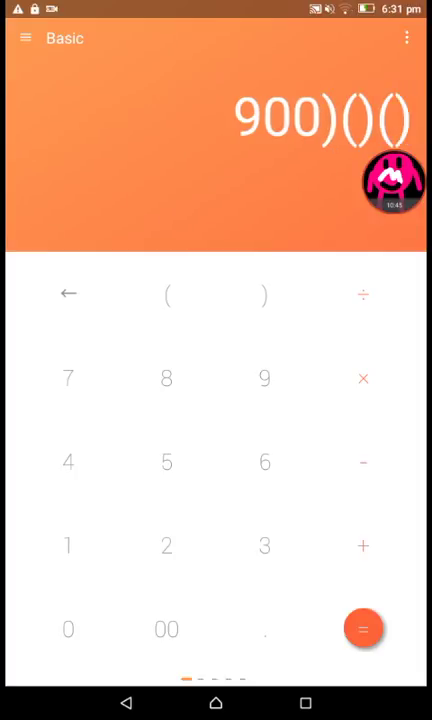
pyautogui.click(68, 294)
pyautogui.click(68, 294)
pyautogui.click(68, 294)
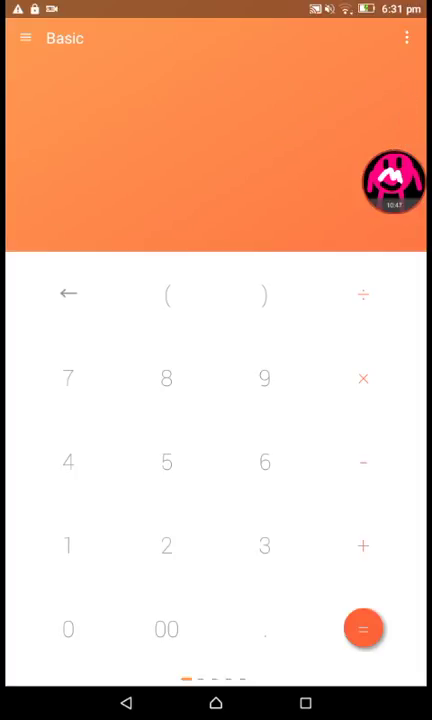
pyautogui.click(264, 378)
pyautogui.click(68, 629)
pyautogui.click(68, 629)
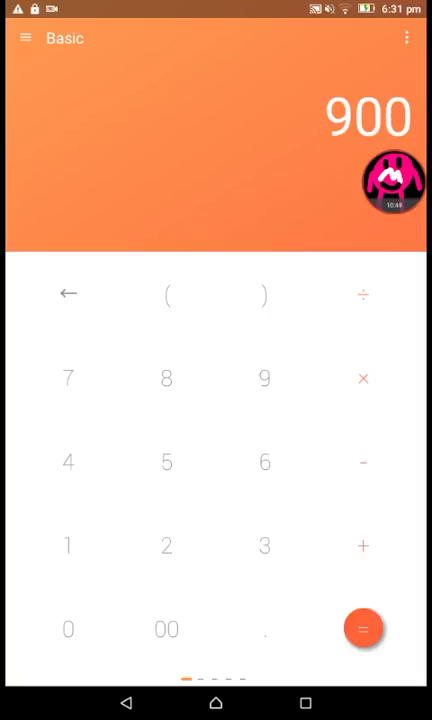
pyautogui.click(167, 294)
pyautogui.click(264, 294)
pyautogui.click(167, 294)
pyautogui.click(264, 294)
pyautogui.click(167, 294)
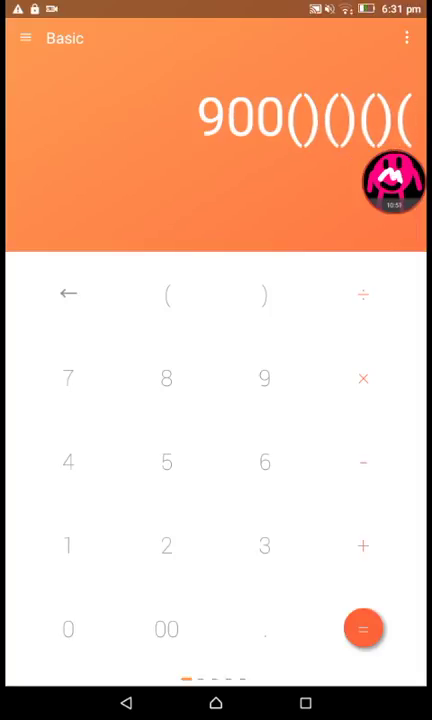
pyautogui.click(264, 294)
pyautogui.click(167, 294)
pyautogui.click(264, 294)
pyautogui.click(167, 294)
pyautogui.click(264, 294)
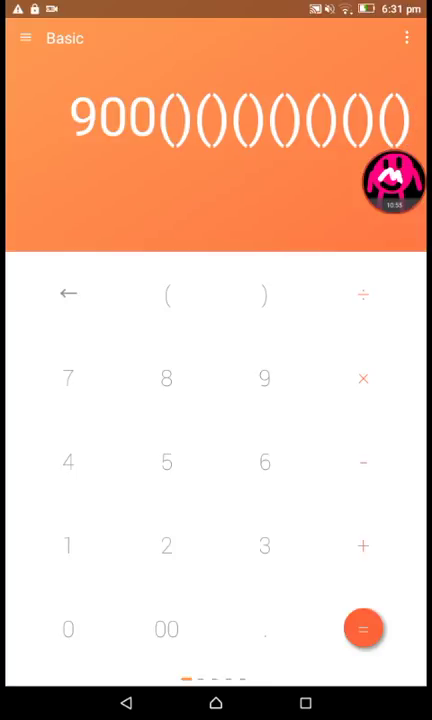
pyautogui.click(68, 294)
pyautogui.click(68, 294)
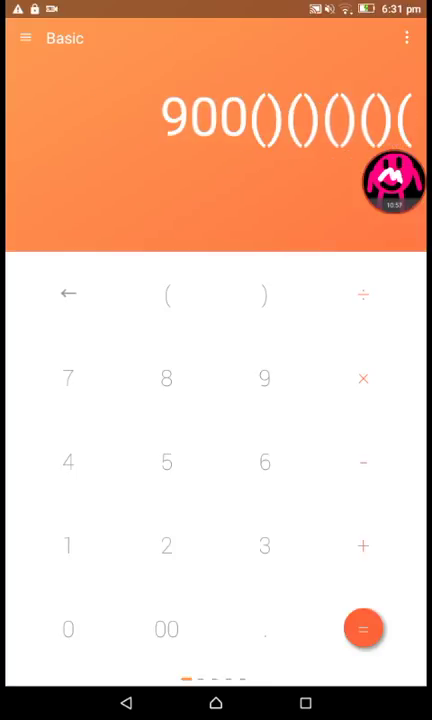
pyautogui.click(68, 294)
pyautogui.click(68, 294)
pyautogui.click(68, 294)
pyautogui.click(68, 294)
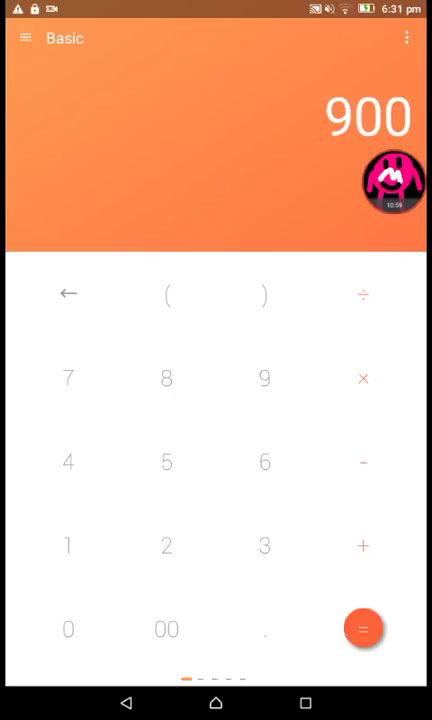
pyautogui.click(68, 294)
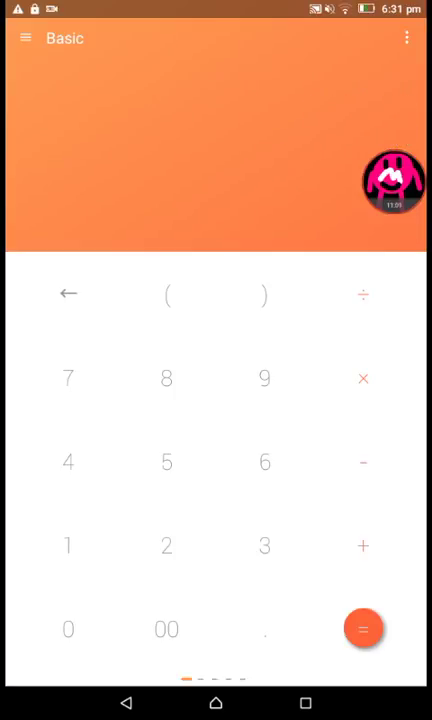
pyautogui.click(68, 462)
pyautogui.click(68, 545)
pyautogui.click(166, 378)
pyautogui.click(264, 378)
pyautogui.click(166, 462)
pyautogui.click(68, 378)
pyautogui.click(68, 294)
pyautogui.click(68, 294)
pyautogui.click(68, 294)
pyautogui.click(68, 294)
# Compute 1 + 1 = 2, add 2 to reach 4, then clear
pyautogui.click(68, 546)
pyautogui.click(363, 546)
pyautogui.click(68, 546)
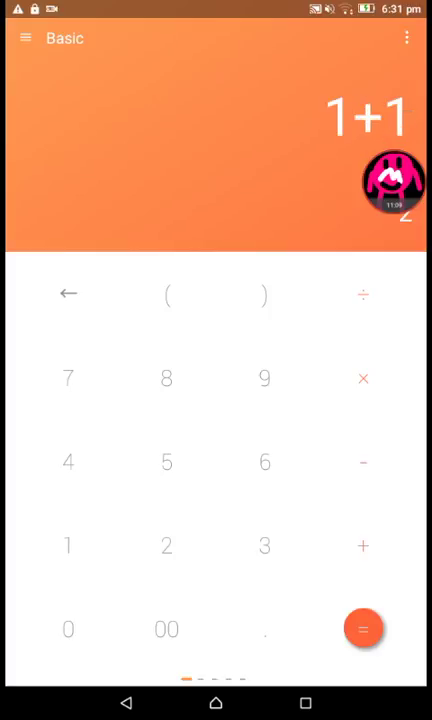
pyautogui.click(363, 628)
pyautogui.click(363, 546)
pyautogui.click(166, 546)
pyautogui.click(363, 628)
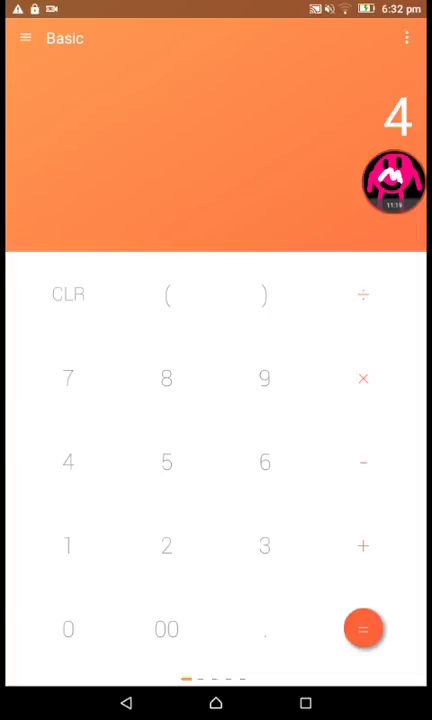
pyautogui.click(68, 294)
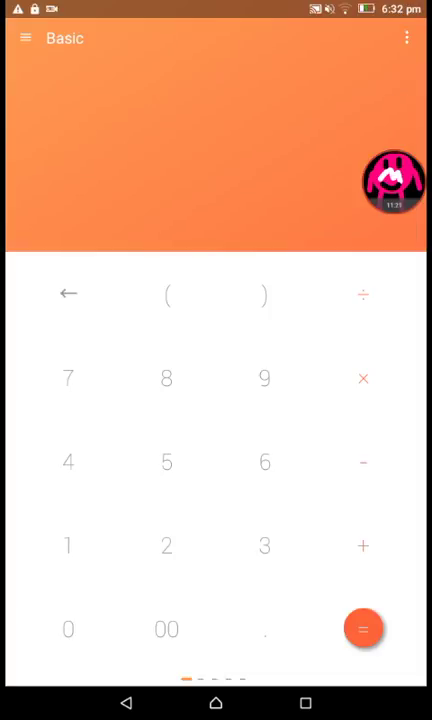